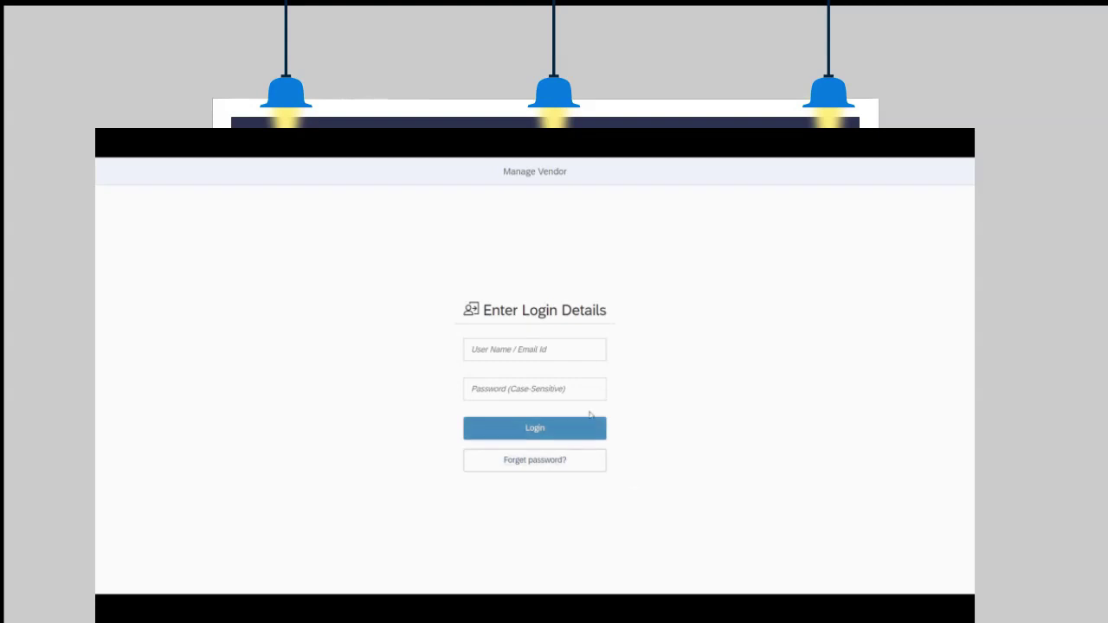
# - Sign in with the admin e-mail and password, then scroll down to the Vendor table
pyautogui.click(567, 351)
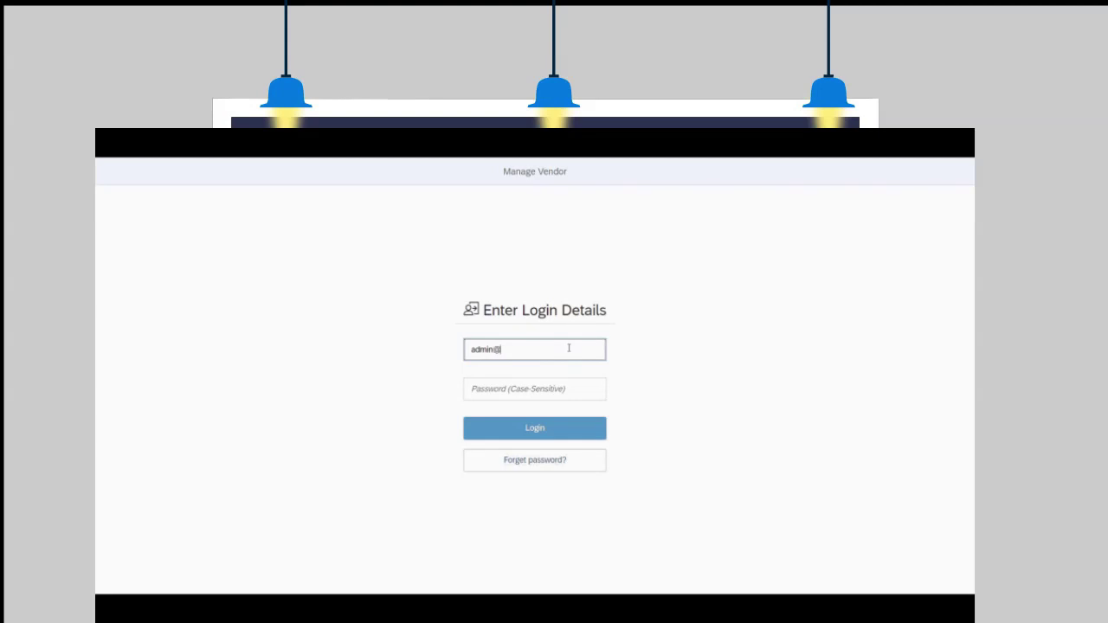
pyautogui.press('Tab')
pyautogui.write('123')
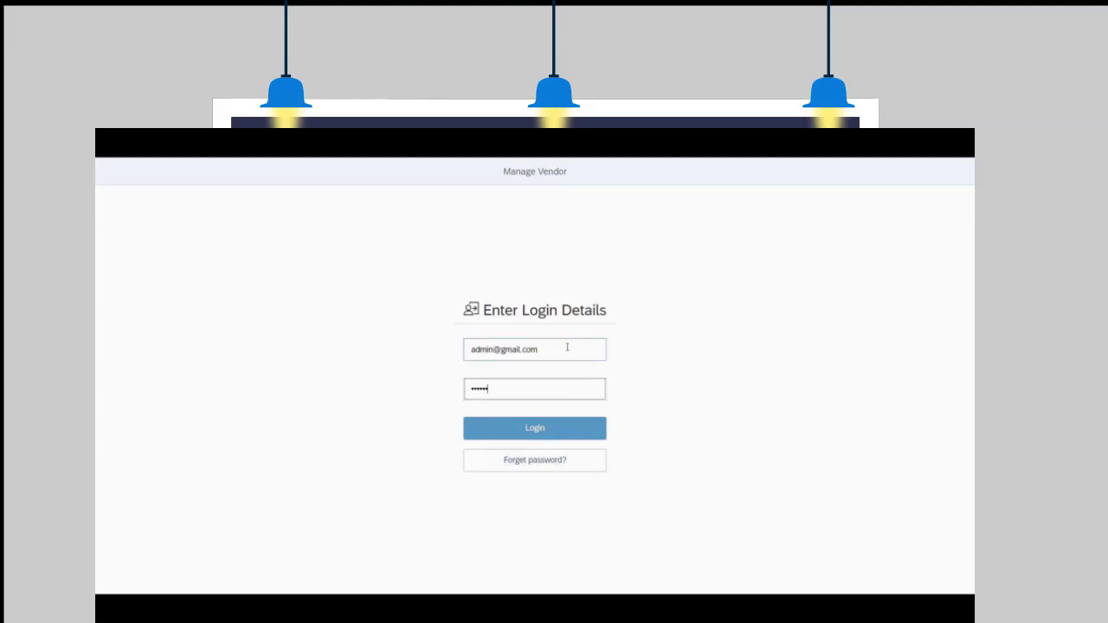
pyautogui.click(557, 428)
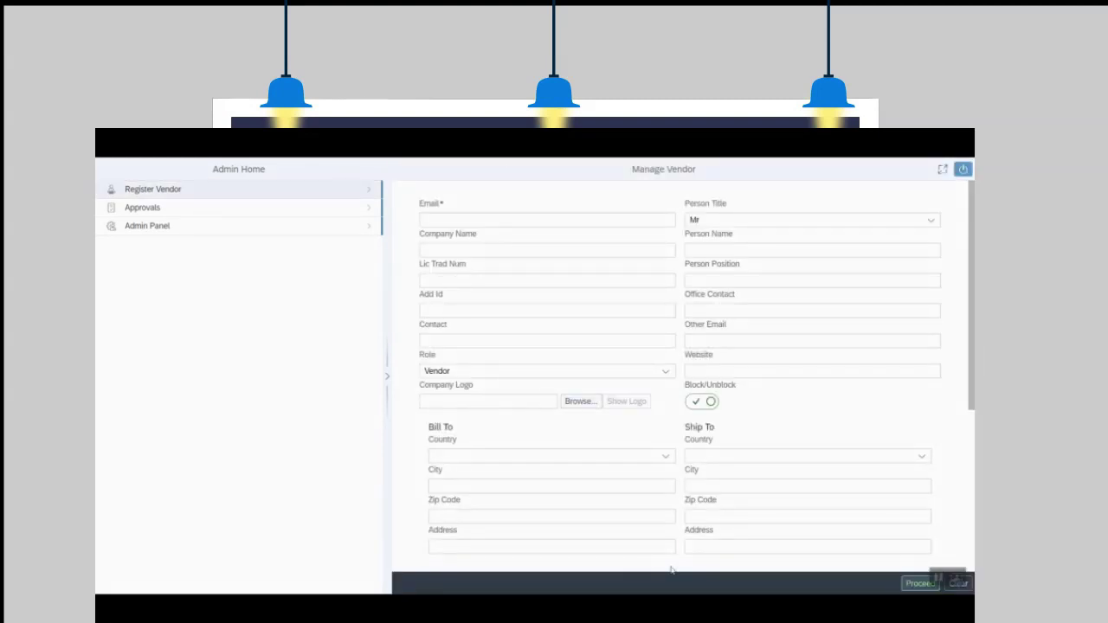
pyautogui.scroll(-5, 623, 426)
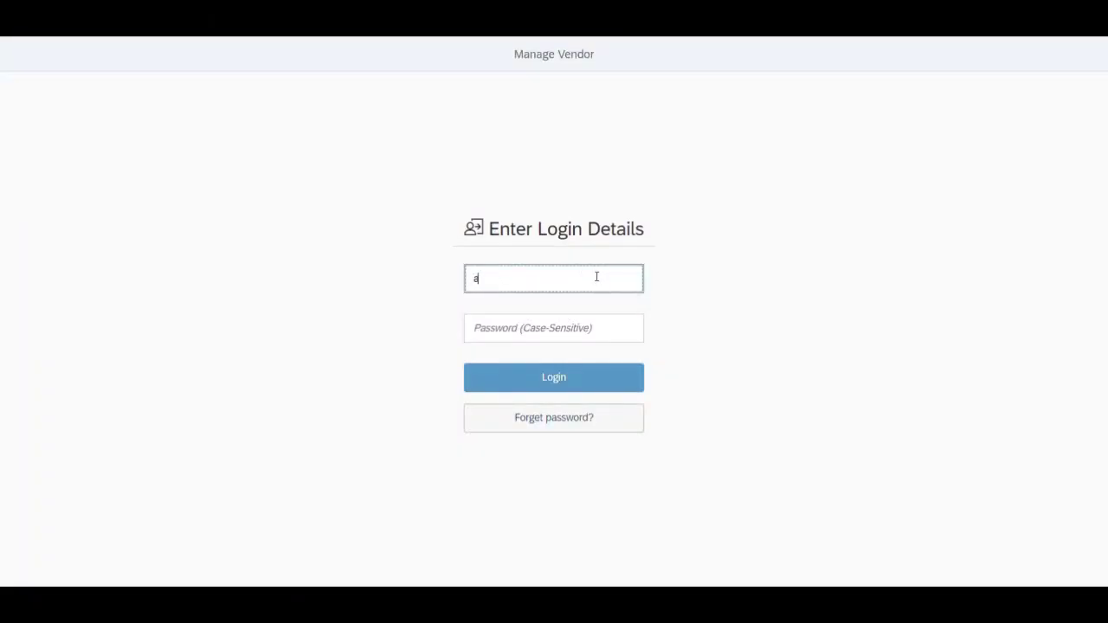
# - Log in as admin again, scroll through the Vendor table, and return to the Email field
pyautogui.write('dmin@')
pyautogui.write('@')
pyautogui.press('Tab')
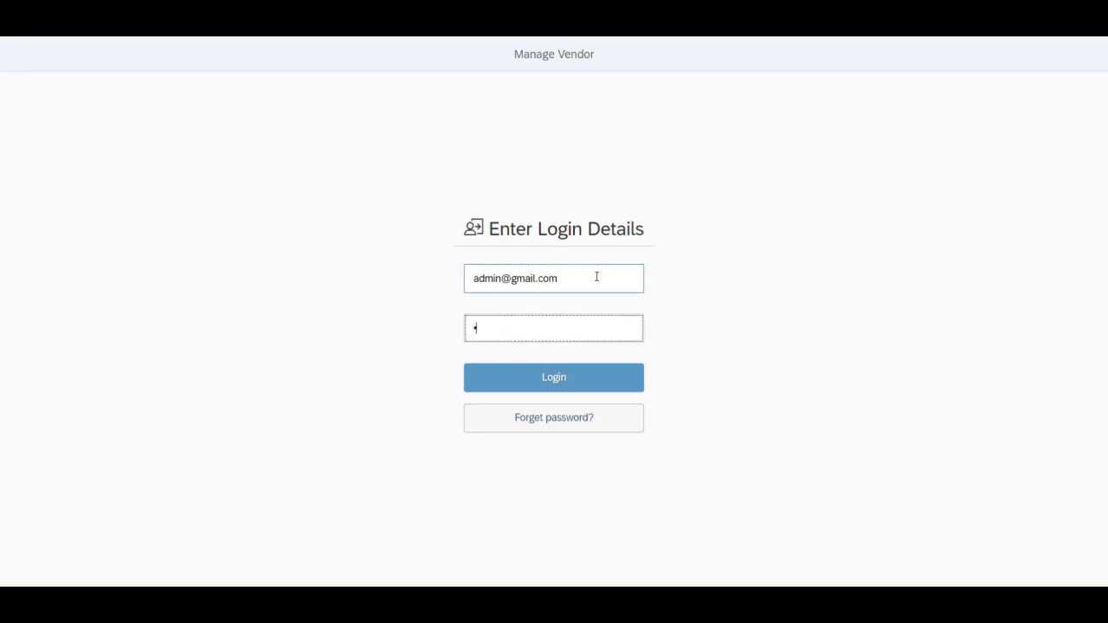
pyautogui.click(586, 380)
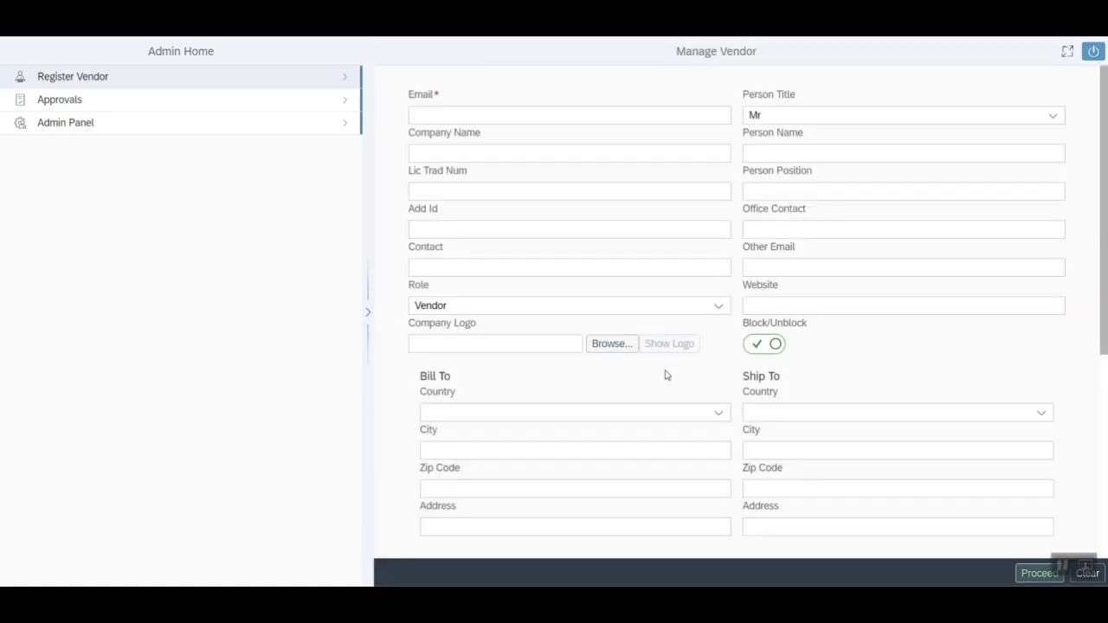
pyautogui.scroll(-3, 664, 375)
pyautogui.scroll(-2, 664, 375)
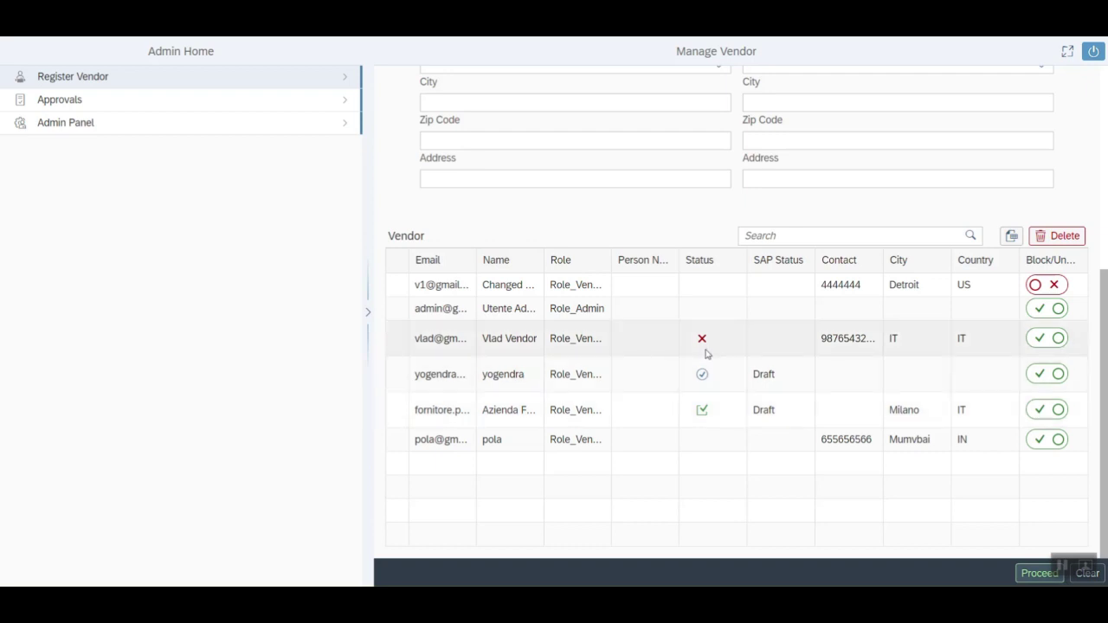
pyautogui.click(704, 412)
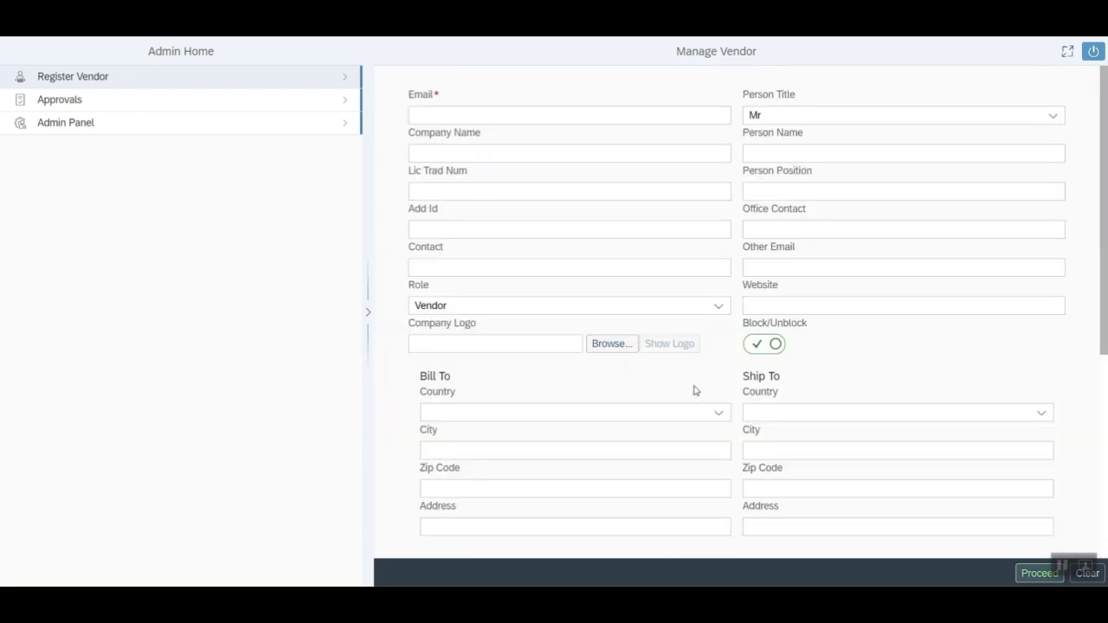
# - Enter the new vendor's e-mail, company name, licence trade number and contact
pyautogui.click(442, 114)
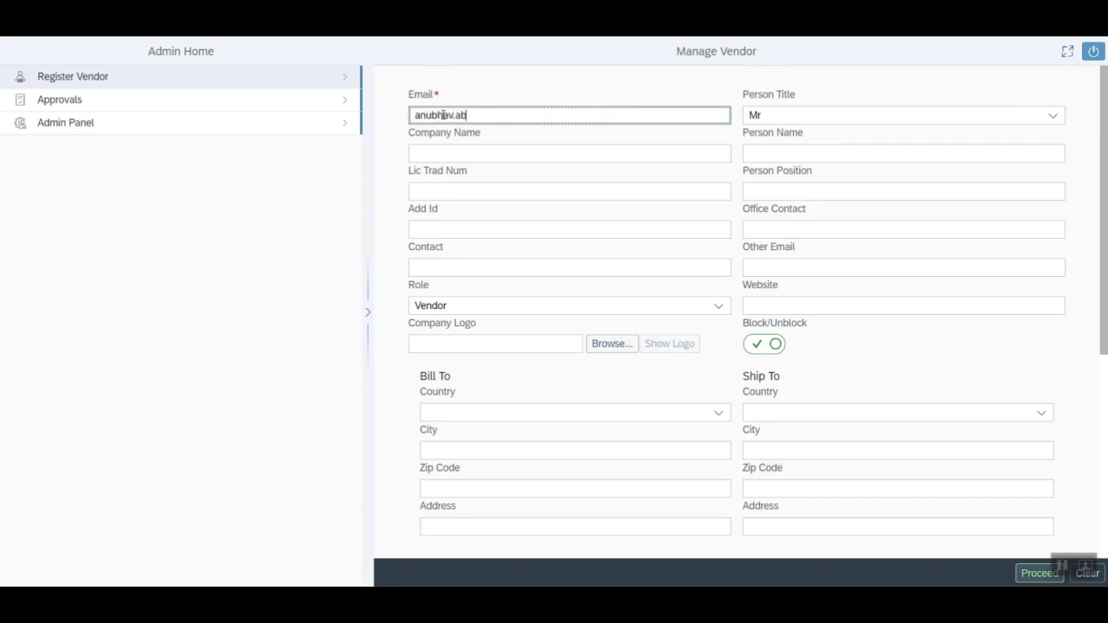
pyautogui.press('Tab')
pyautogui.write('Anubhav')
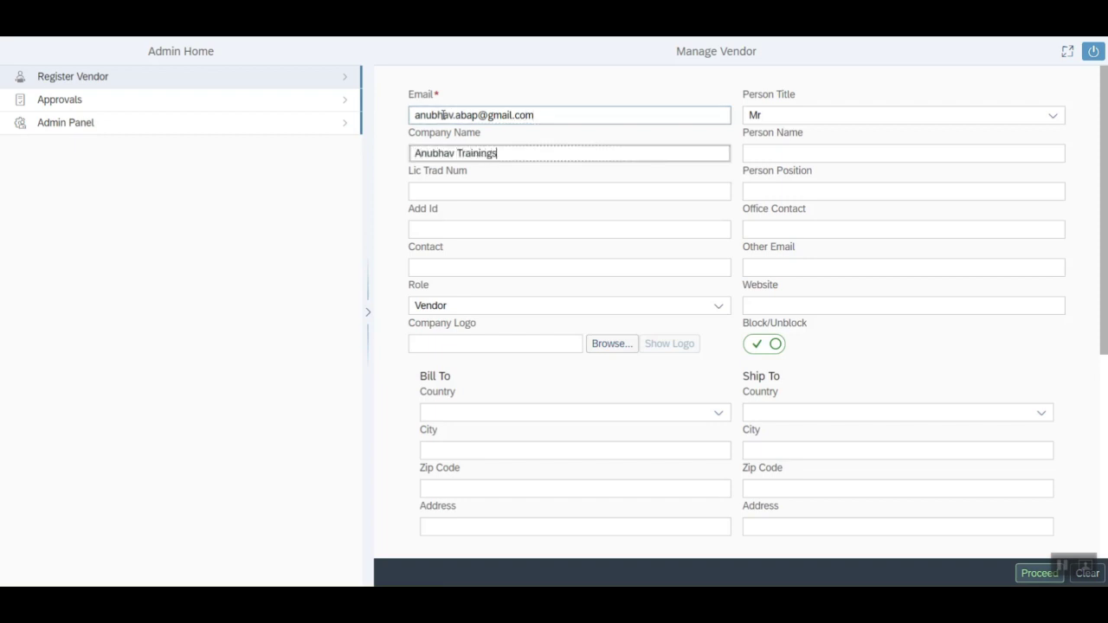
pyautogui.press('Tab')
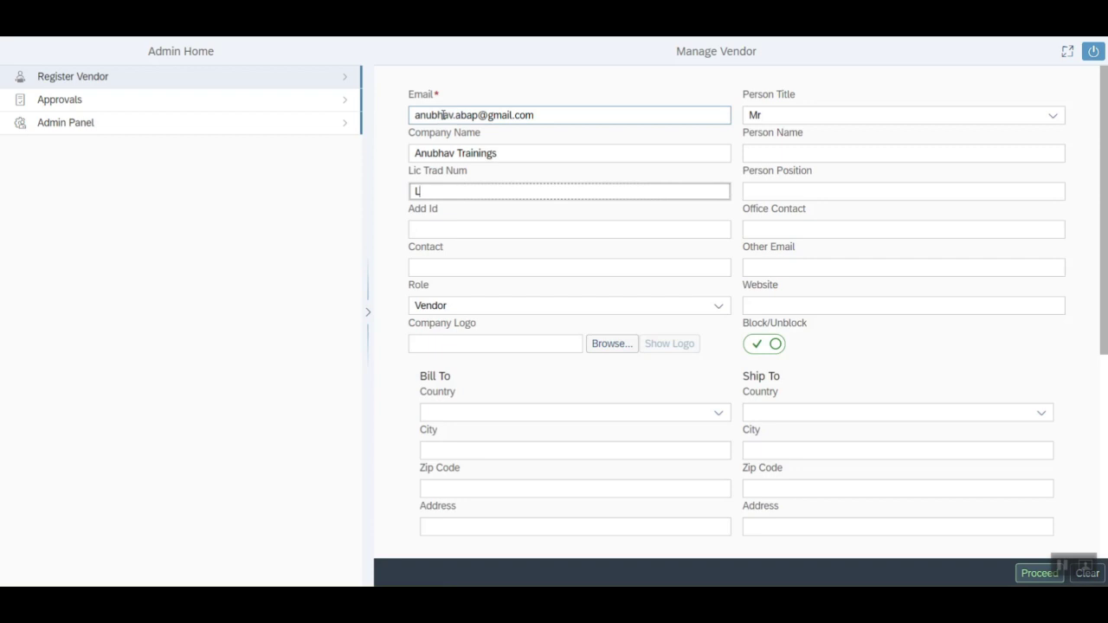
pyautogui.write('LI558856')
pyautogui.press('Tab')
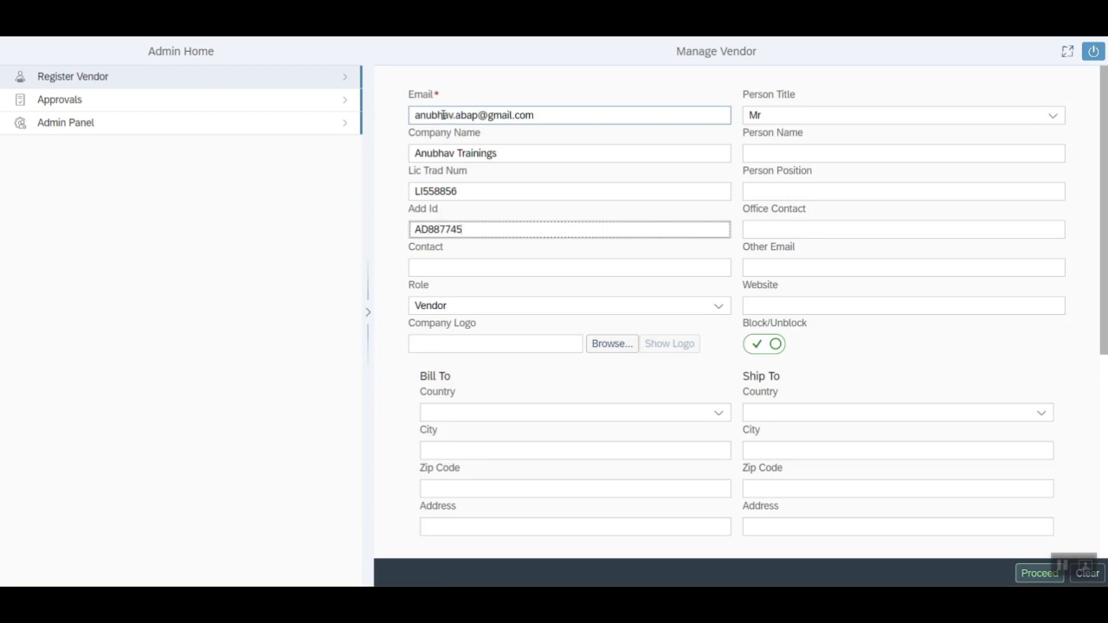
pyautogui.press('Tab')
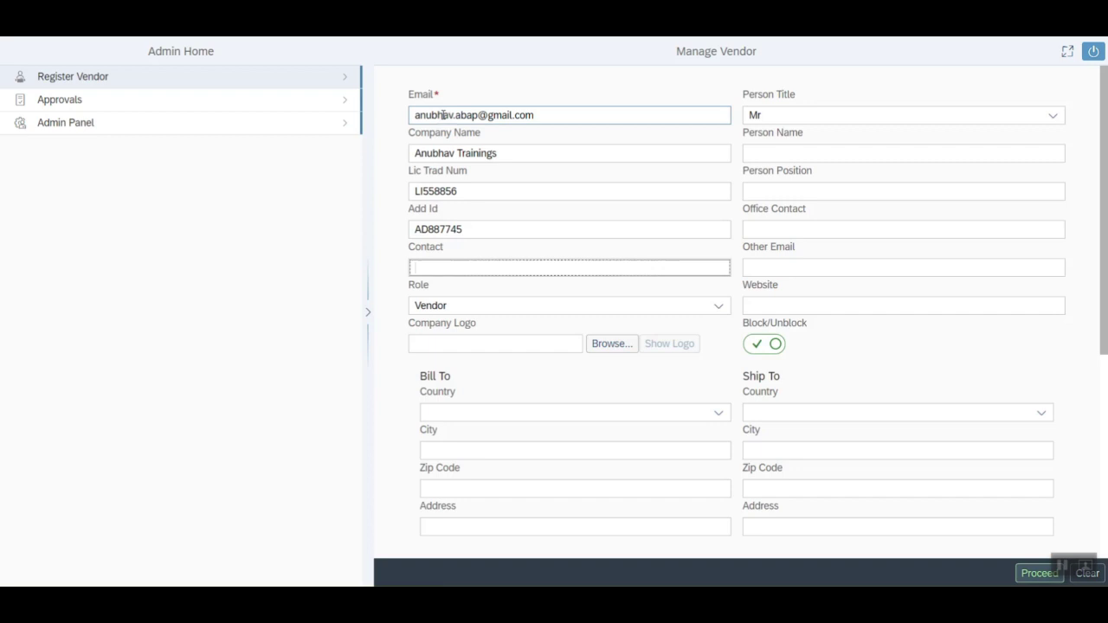
pyautogui.write('Anubhav Oberoy')
pyautogui.press('Tab')
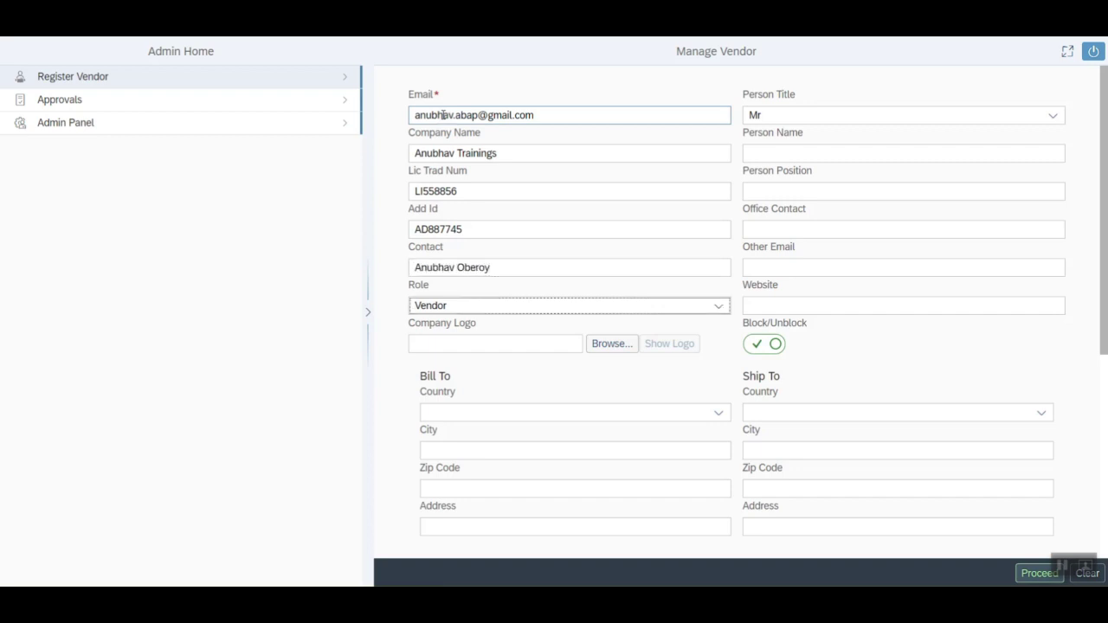
# - Fill in the contact person's name, position SSE, office phone number and website
pyautogui.click(786, 153)
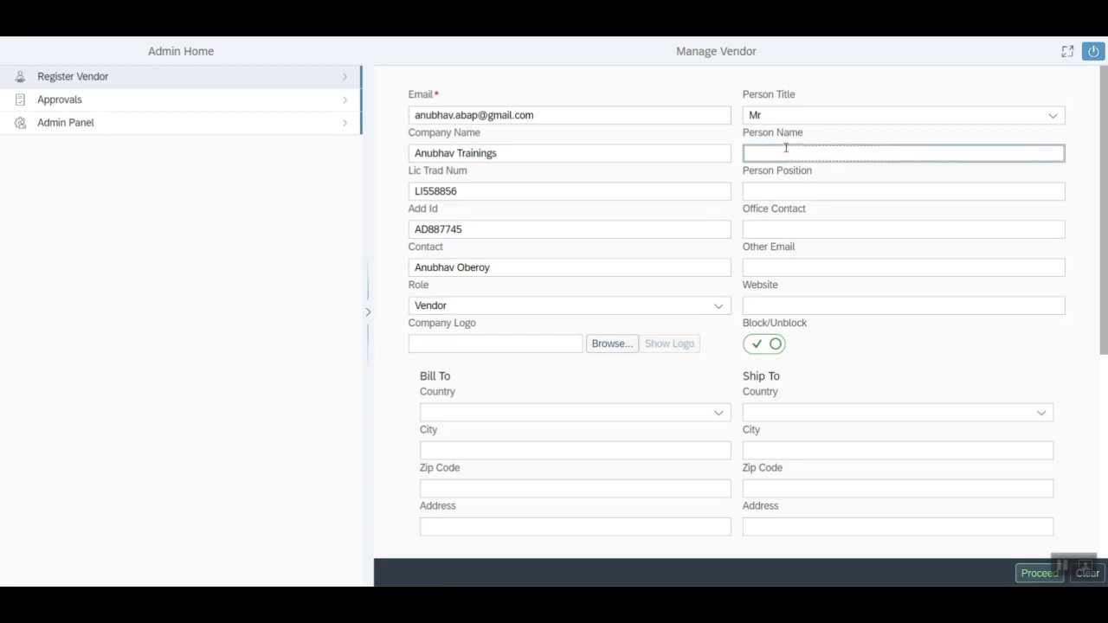
pyautogui.write('Anubhav')
pyautogui.press('Tab')
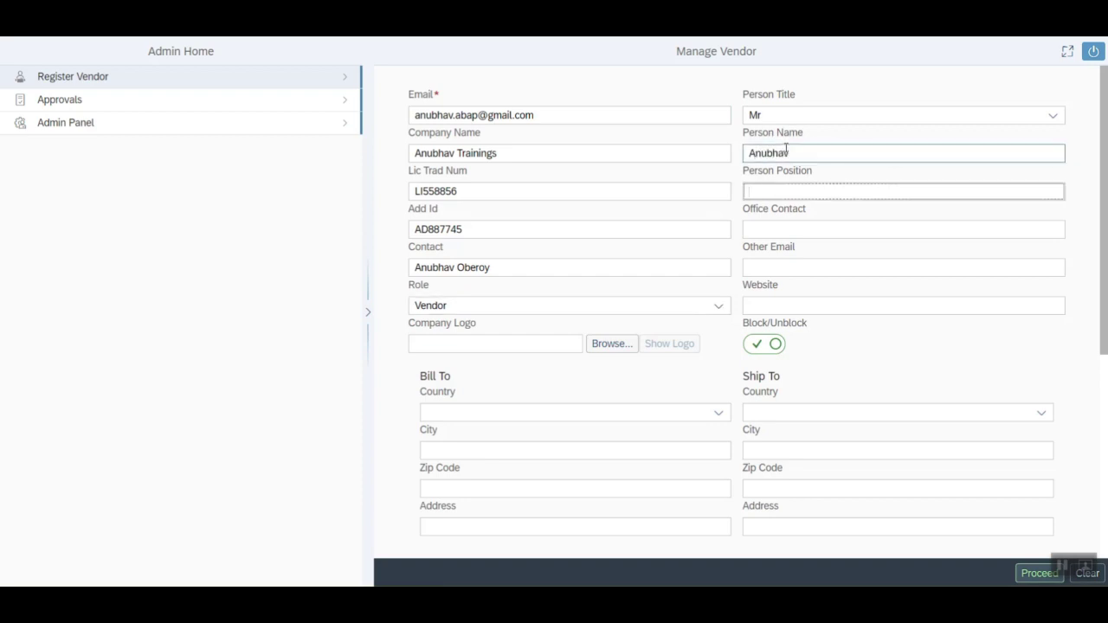
pyautogui.write('SSE')
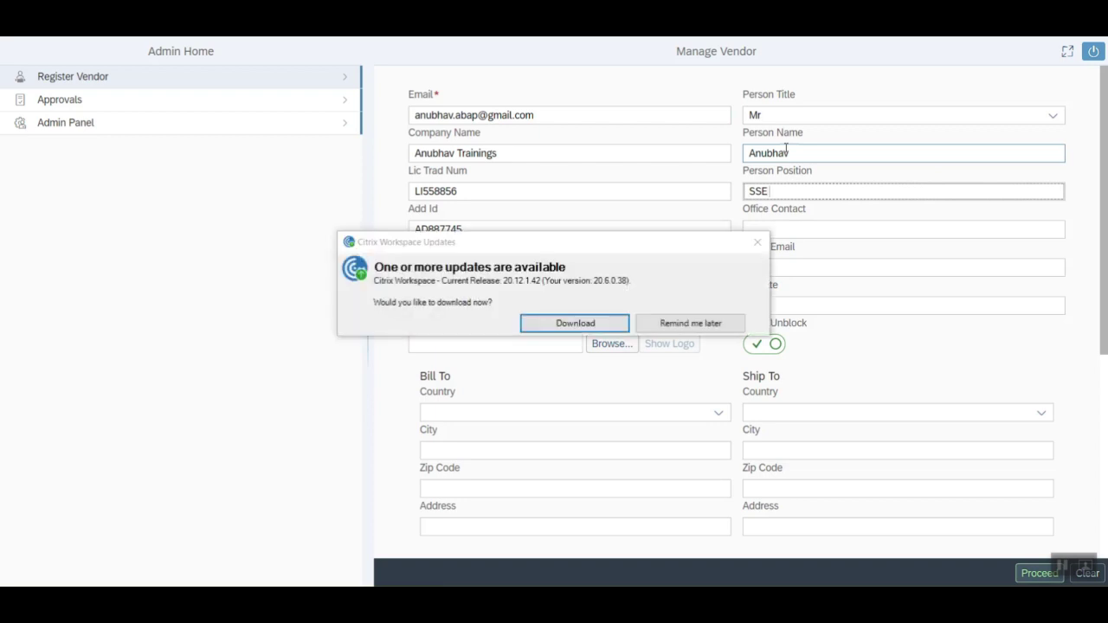
pyautogui.click(710, 320)
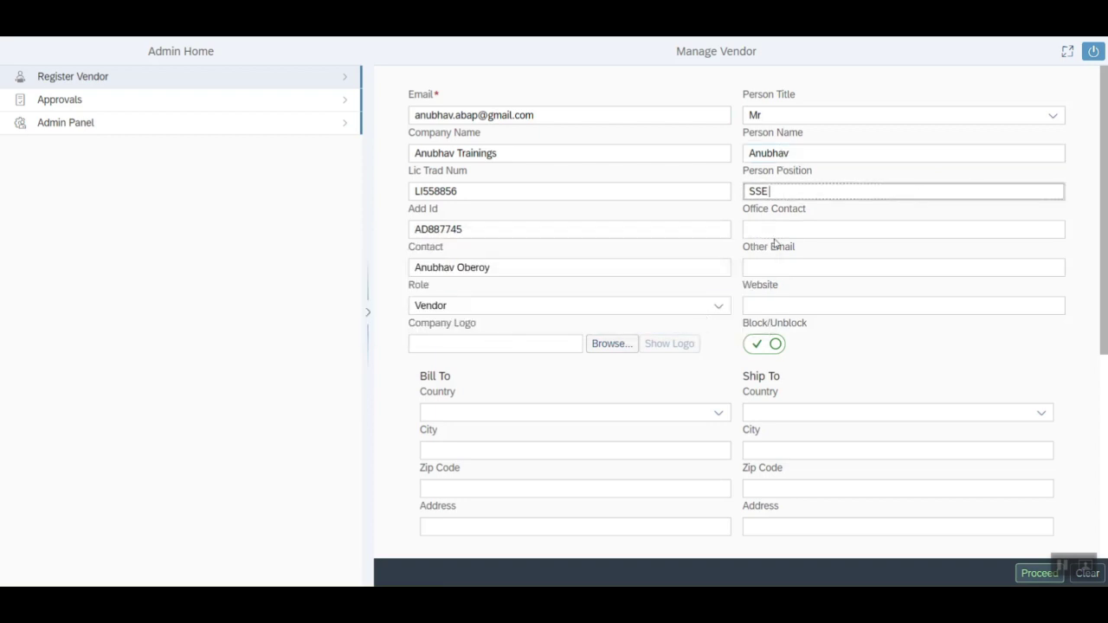
pyautogui.click(807, 227)
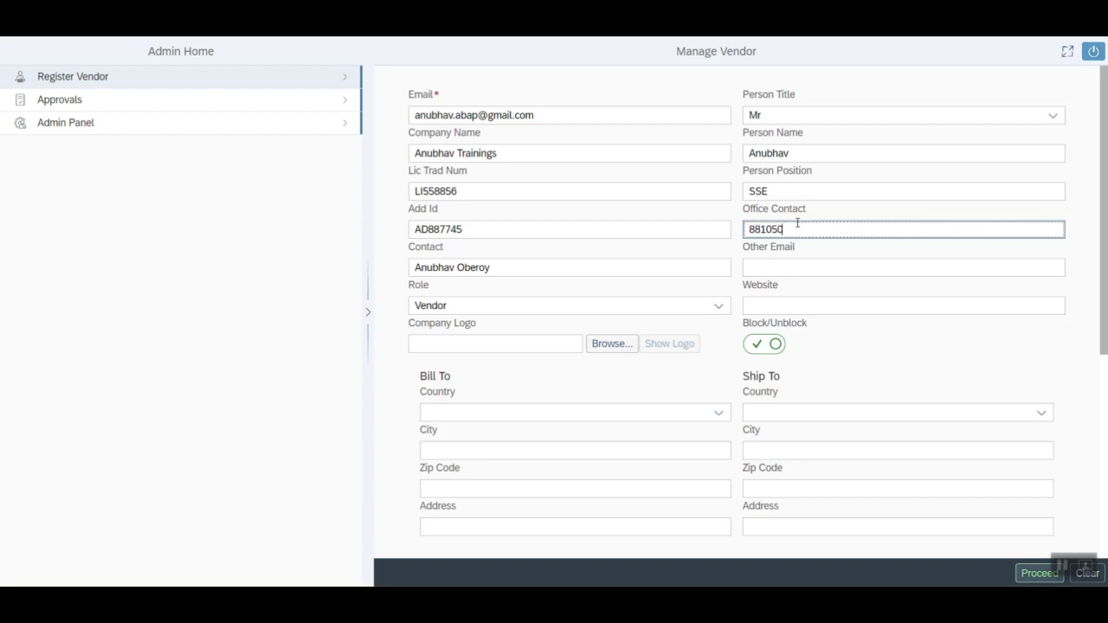
pyautogui.press('Tab')
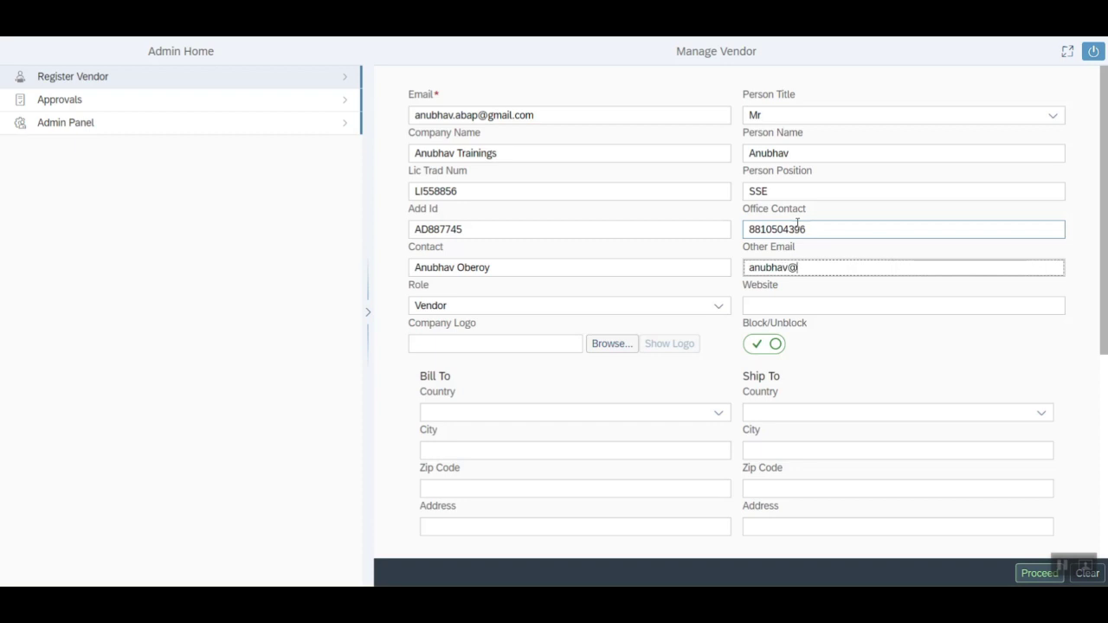
pyautogui.press('Tab')
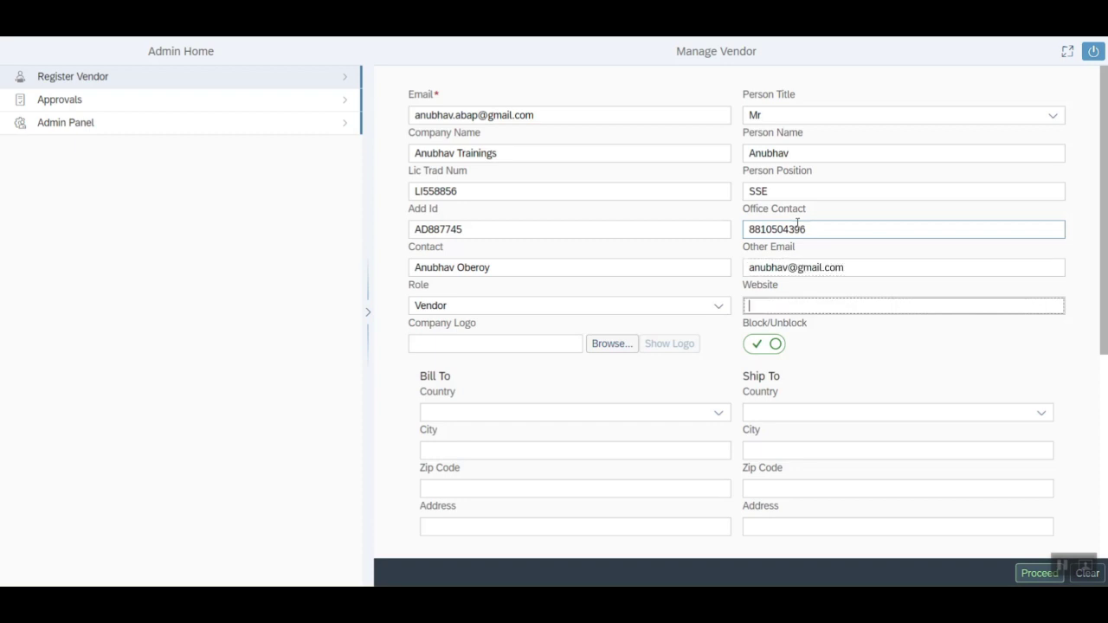
pyautogui.write('www.anubhavtrainings.com')
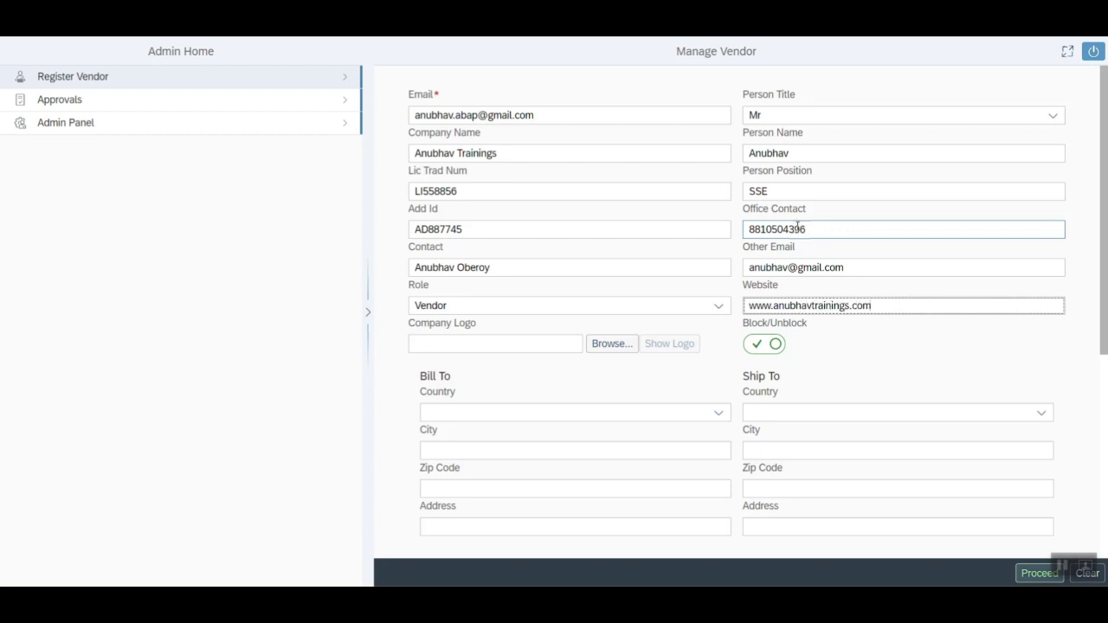
# - Enter Bill To city Mumbai, zip 122025 and address so Ship To copies them, then proceed
pyautogui.click(498, 450)
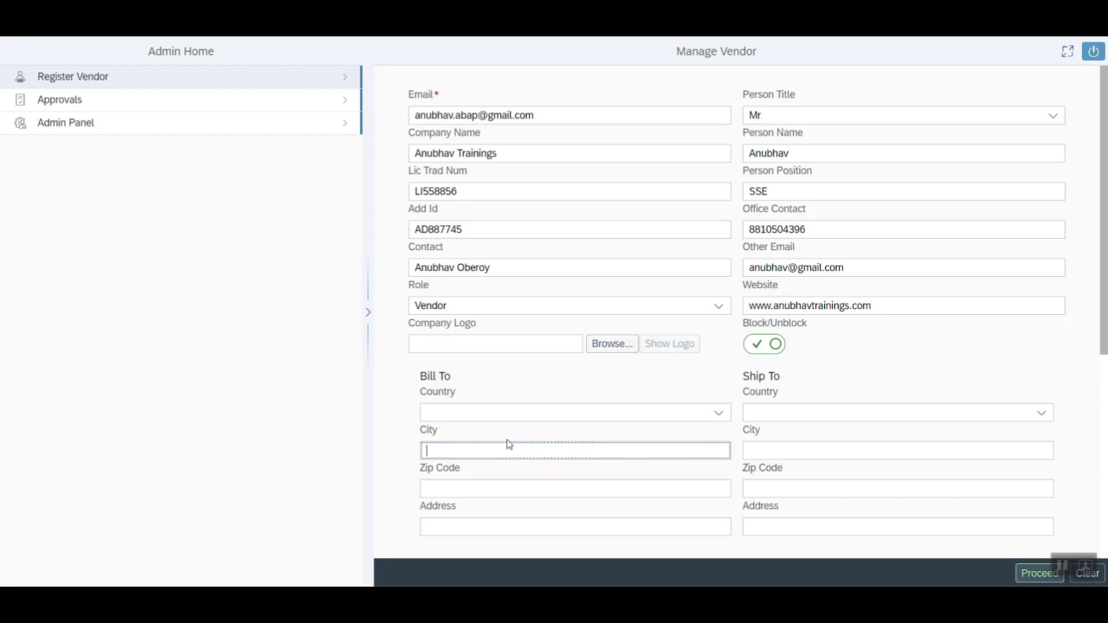
pyautogui.write('Mumbai')
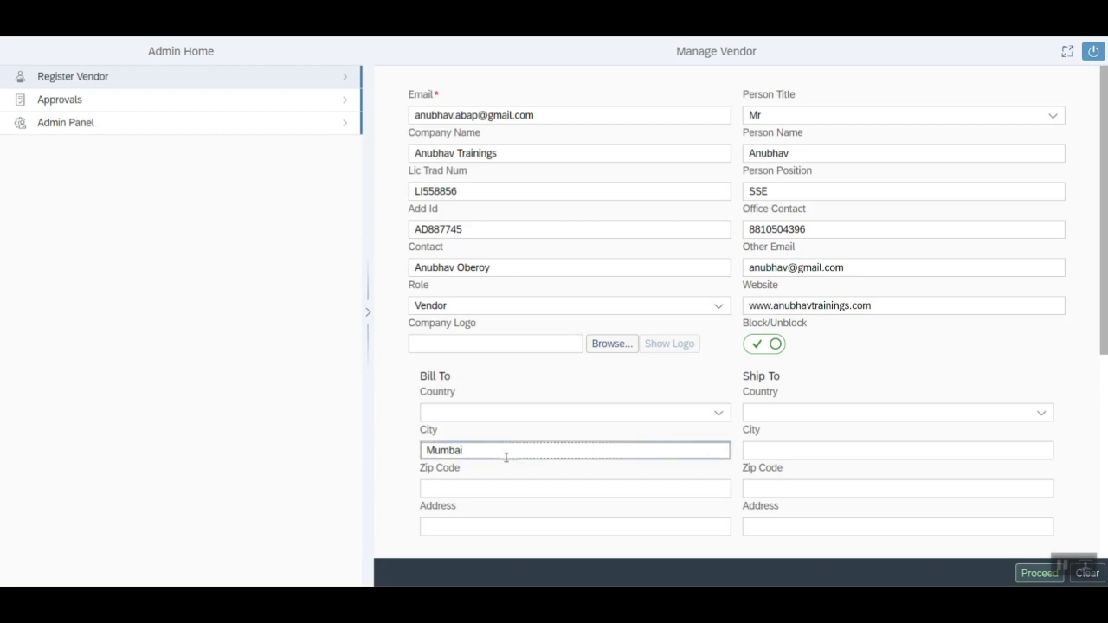
pyautogui.click(504, 489)
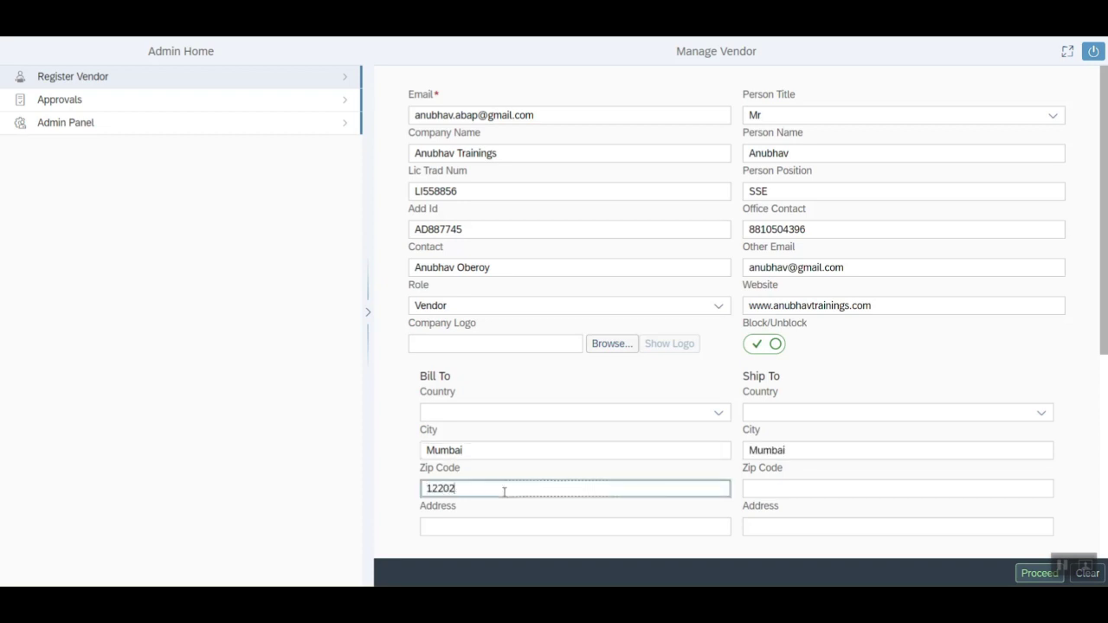
pyautogui.click(499, 526)
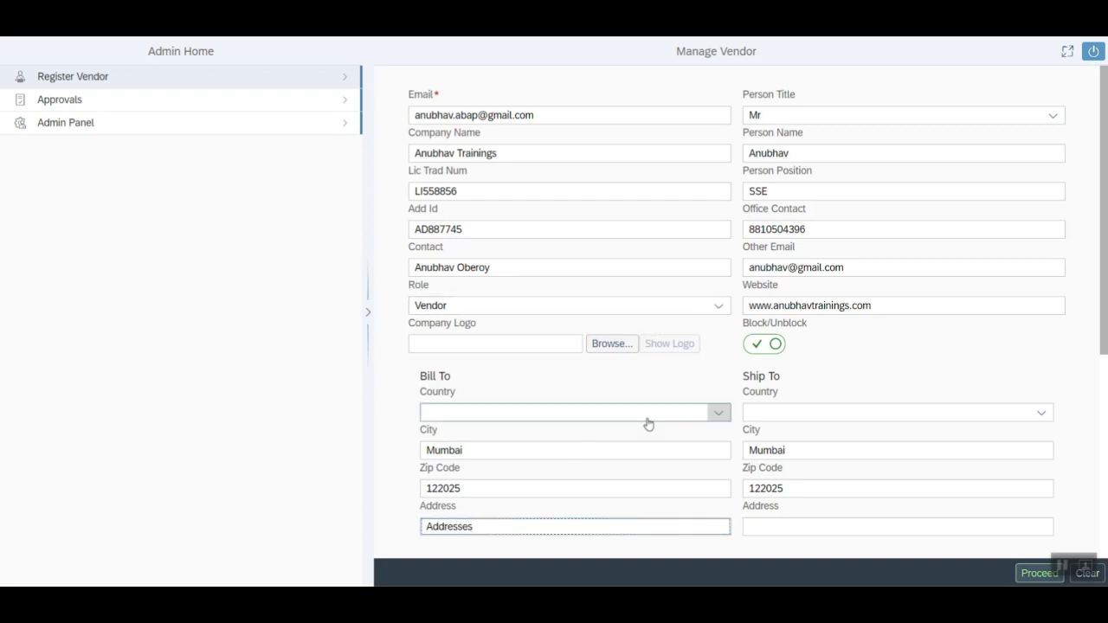
pyautogui.scroll(-3, 650, 420)
pyautogui.scroll(3, 656, 416)
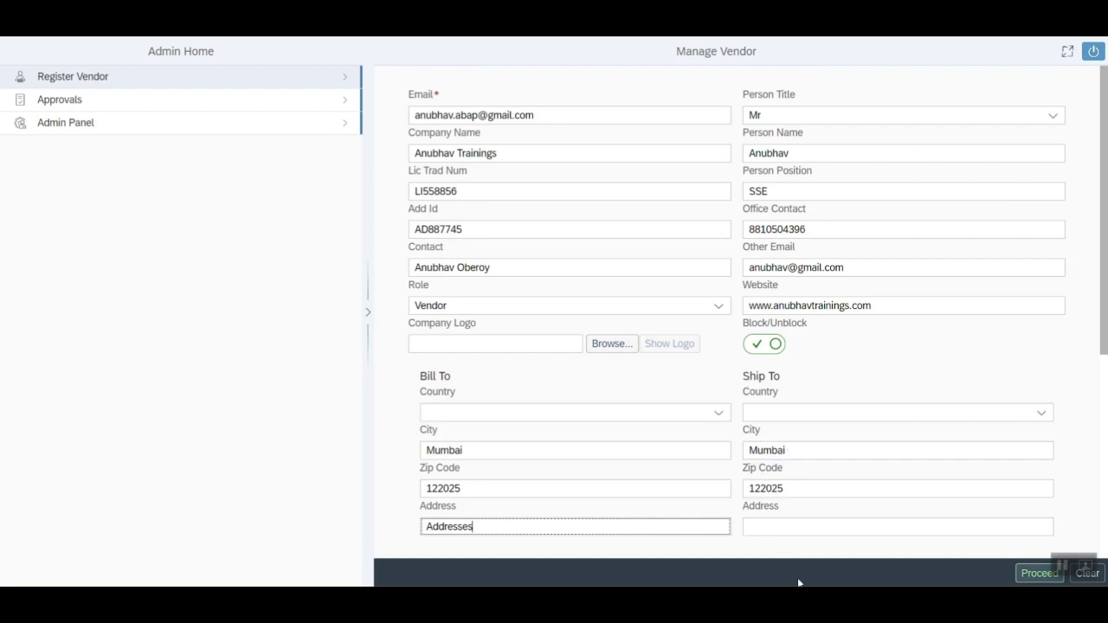
pyautogui.click(705, 563)
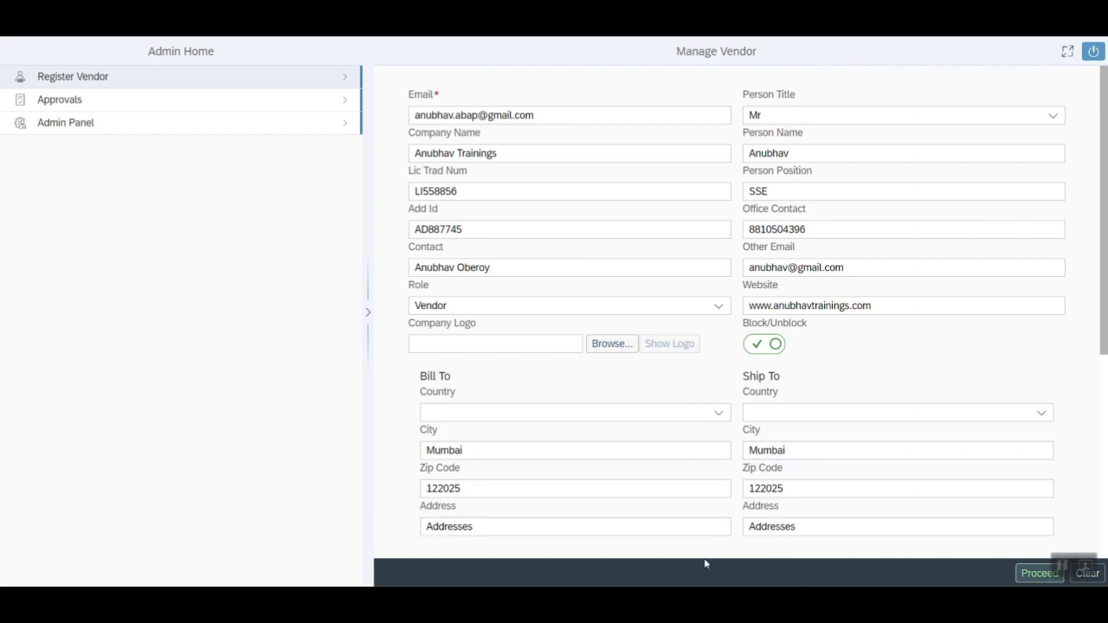
pyautogui.click(1038, 573)
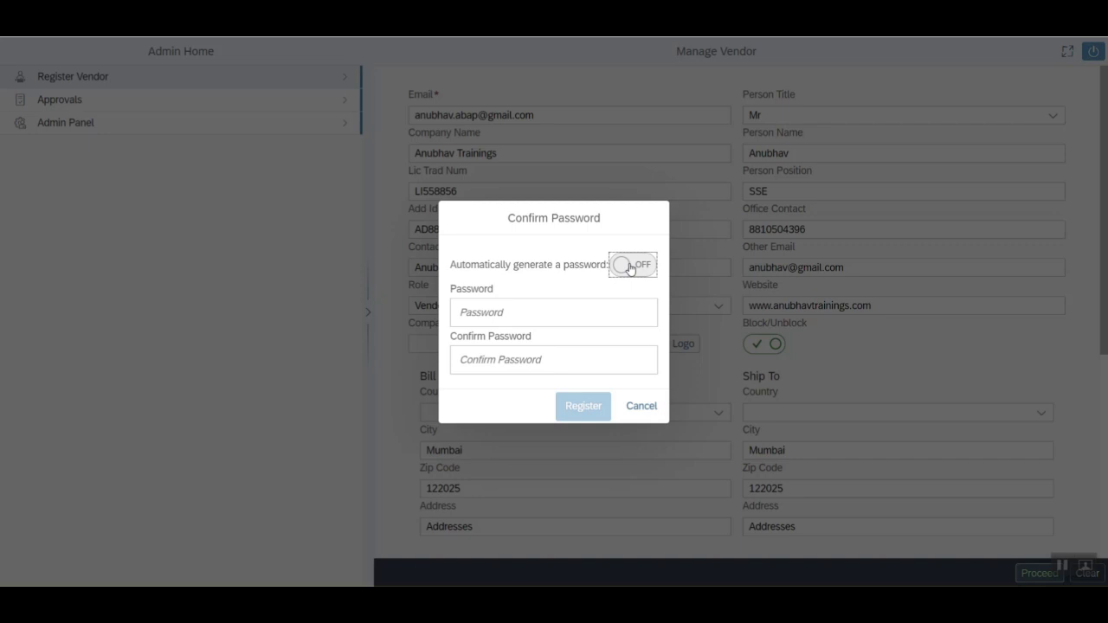
# - Turn on automatic password generation and register the vendor
pyautogui.click(629, 266)
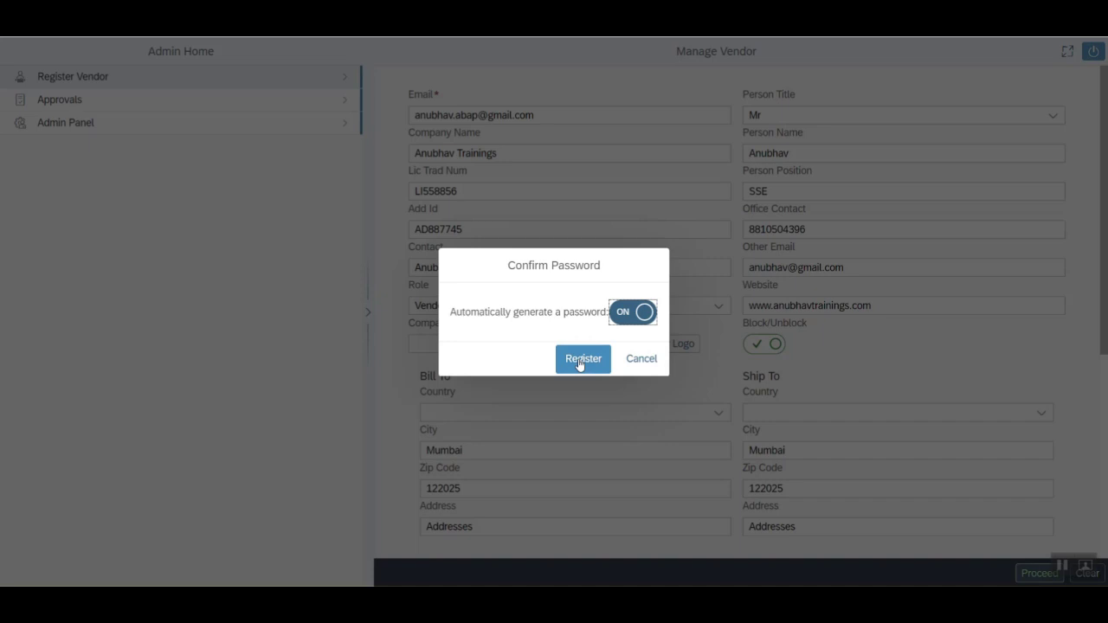
pyautogui.click(579, 358)
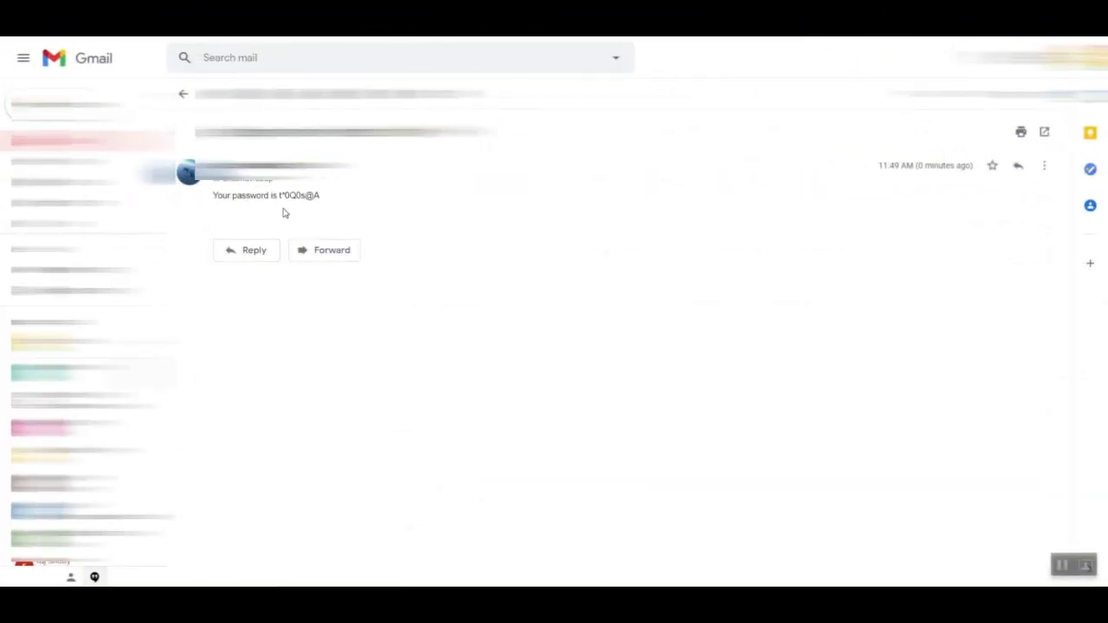
# - Copy the temporary password from the Gmail message and switch back to the portal
pyautogui.moveTo(278, 195); pyautogui.dragTo(321, 200)
pyautogui.rightClick(309, 198)
pyautogui.click(321, 213)
pyautogui.hotkey('alt', 'Tab')
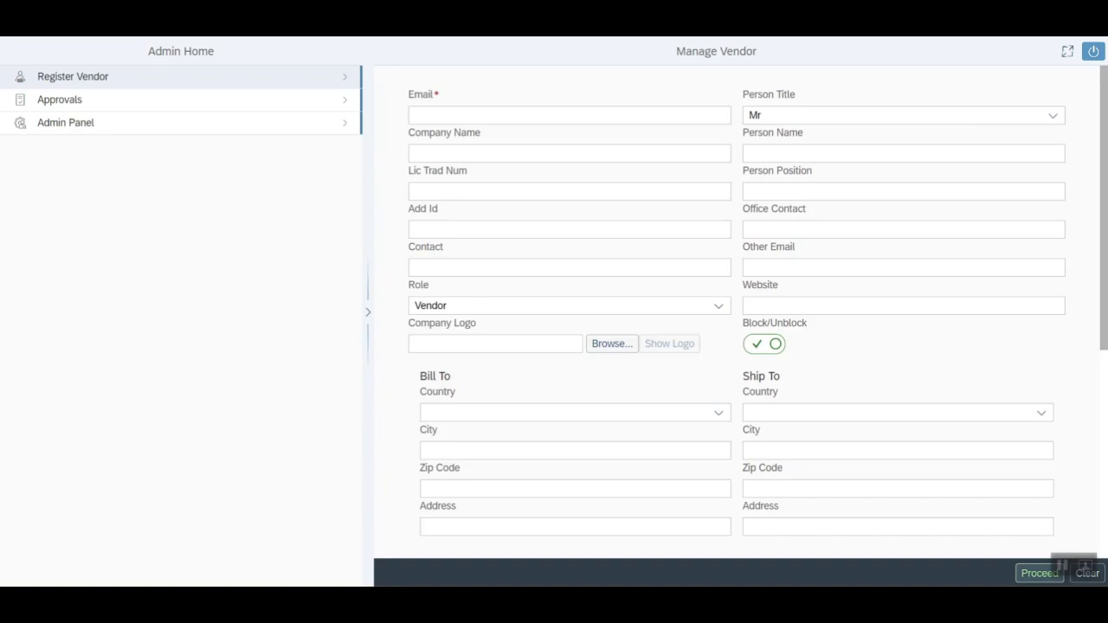
# - Log out of the admin account and log in as the vendor with the emailed password
pyautogui.click(1093, 51)
pyautogui.click(648, 347)
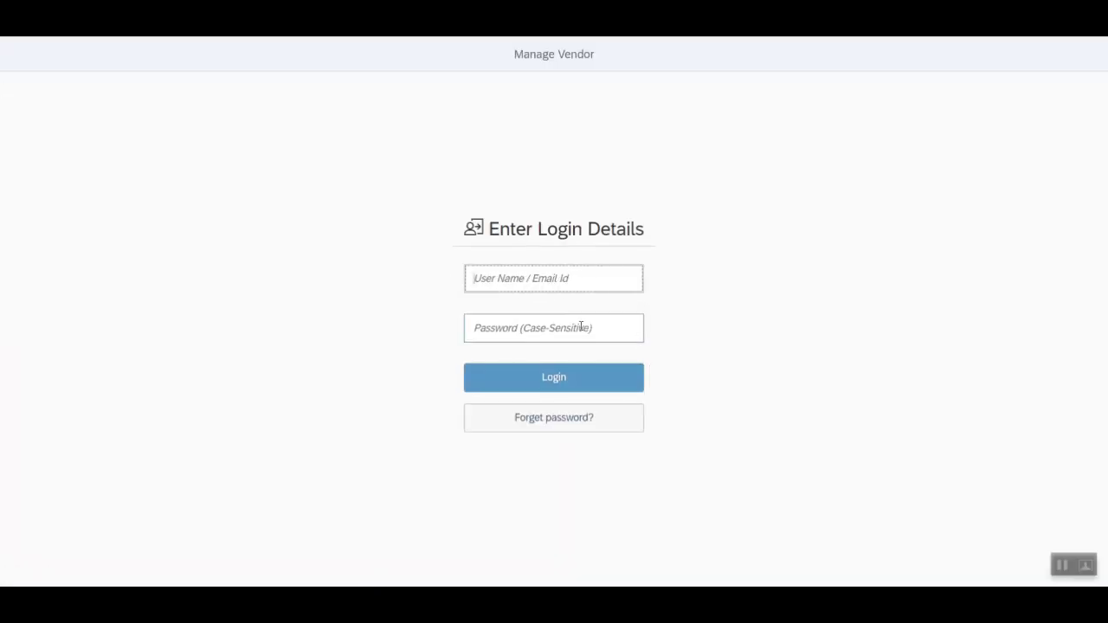
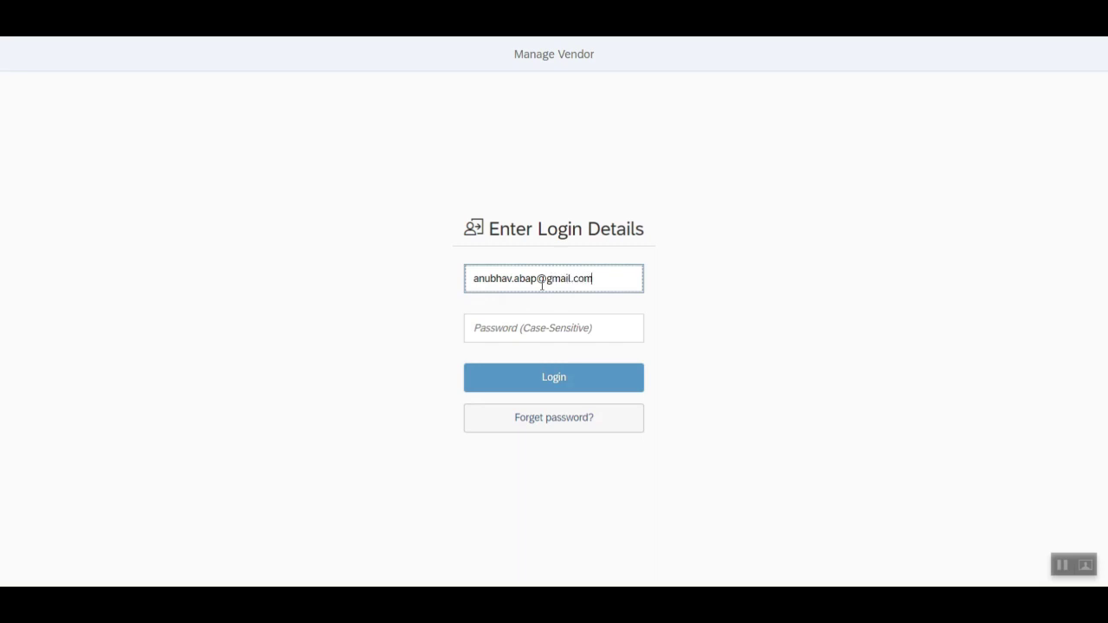
pyautogui.click(547, 321)
pyautogui.write('********')
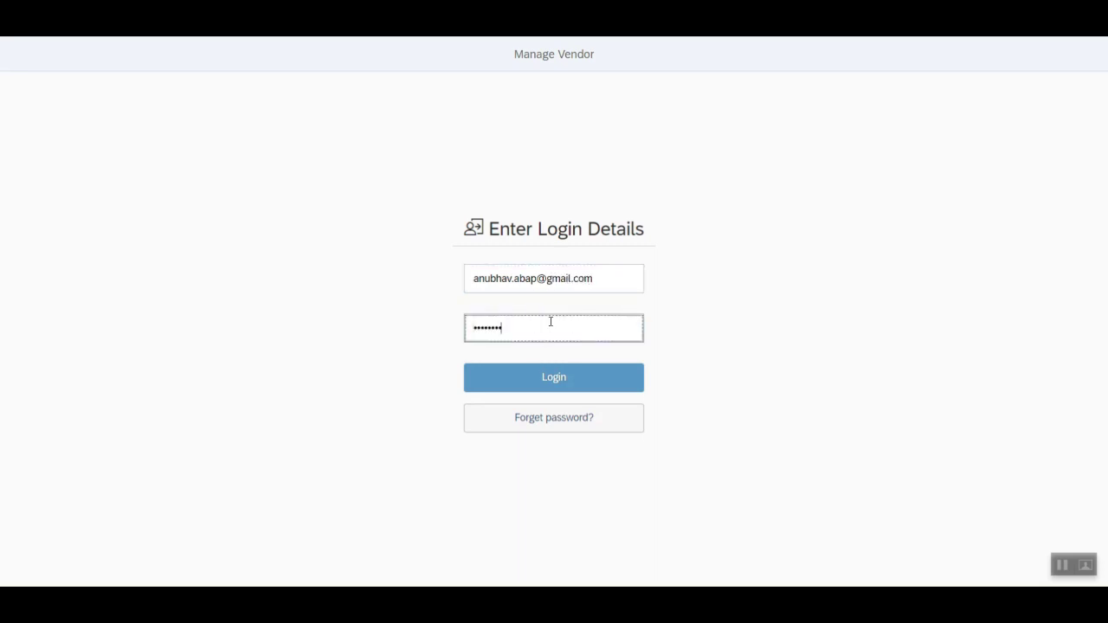
pyautogui.click(548, 384)
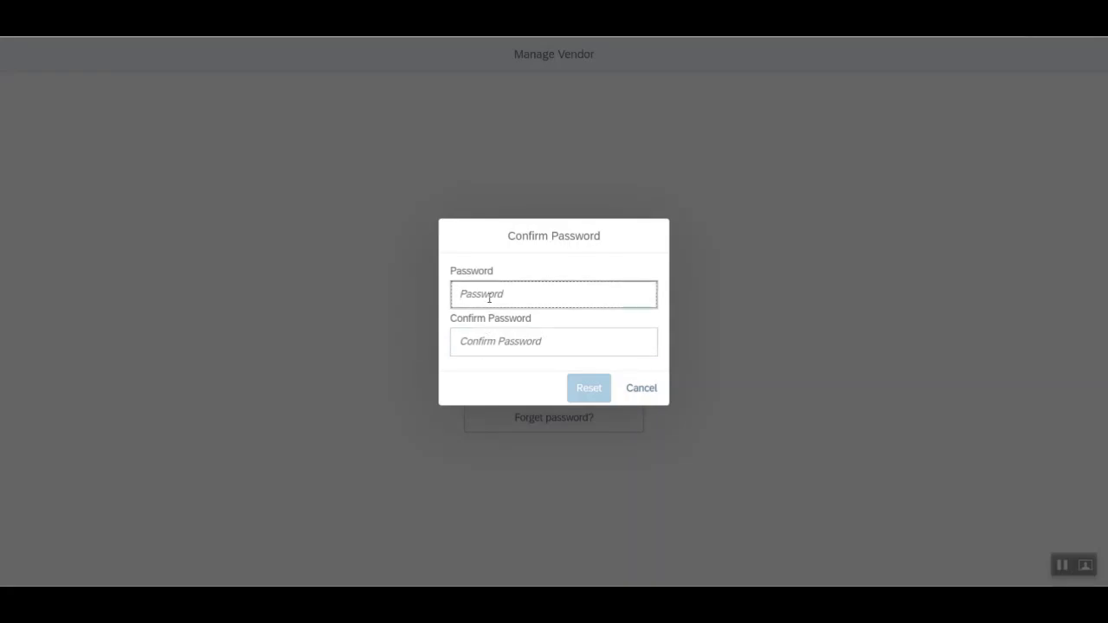
# - Enter and confirm a new vendor password
pyautogui.write('********')
pyautogui.press('Tab')
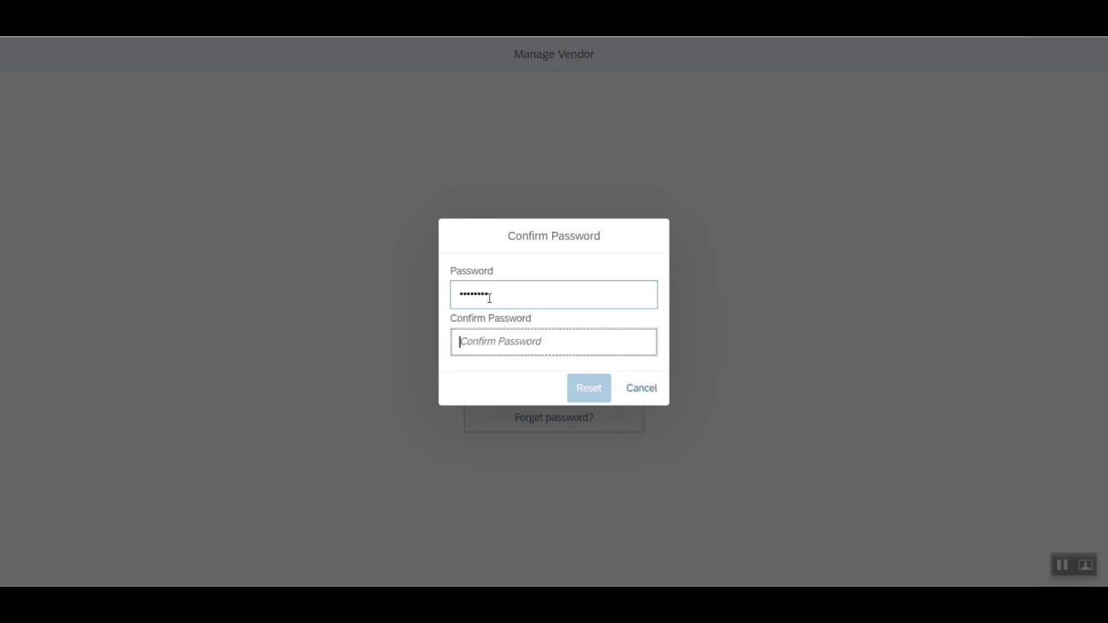
pyautogui.write('********')
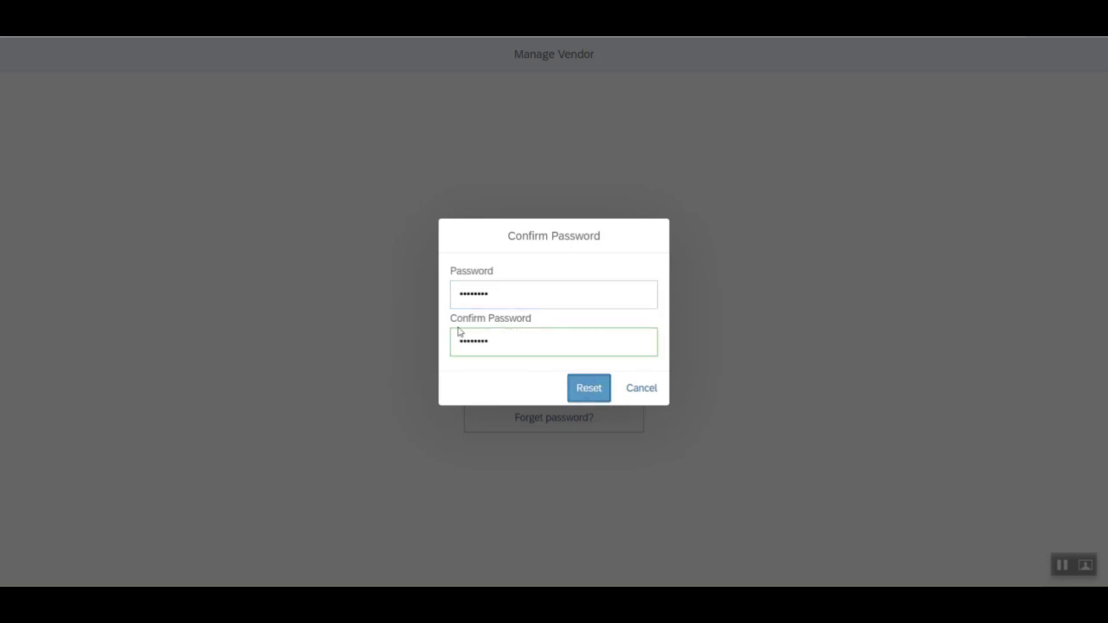
pyautogui.press('Return')
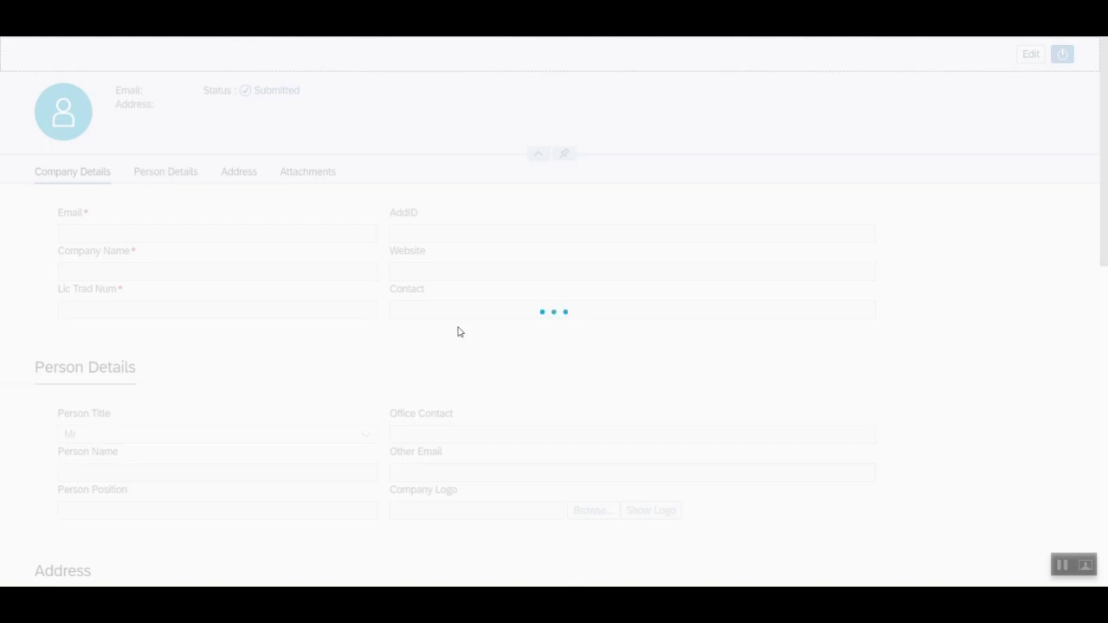
# - Make the vendor profile editable and upload atsv1.png as the company logo
pyautogui.click(1029, 53)
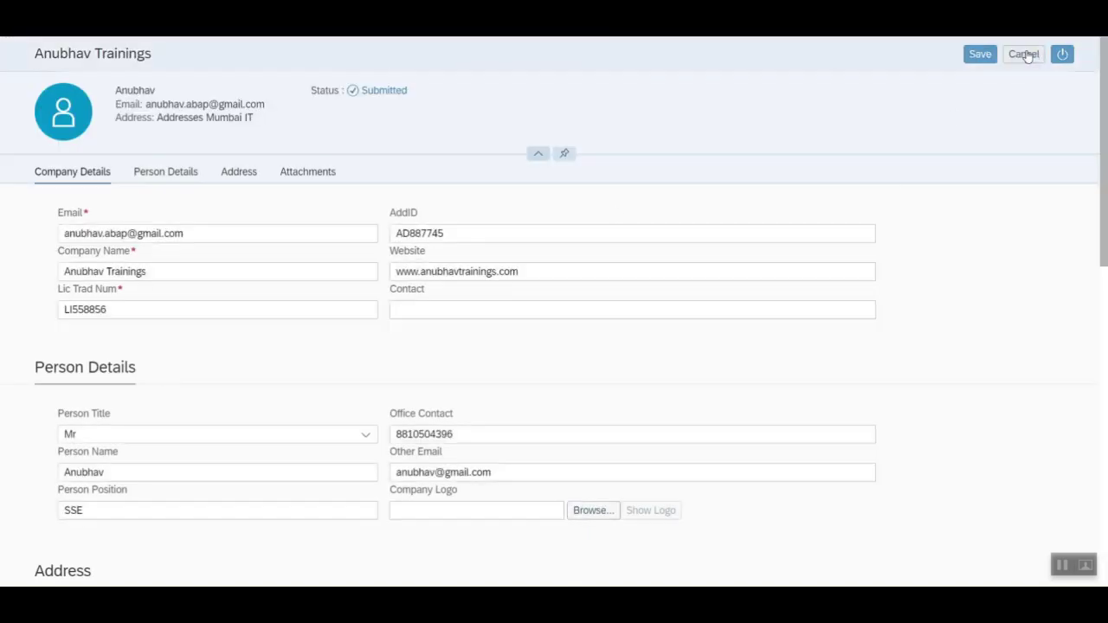
pyautogui.click(414, 309)
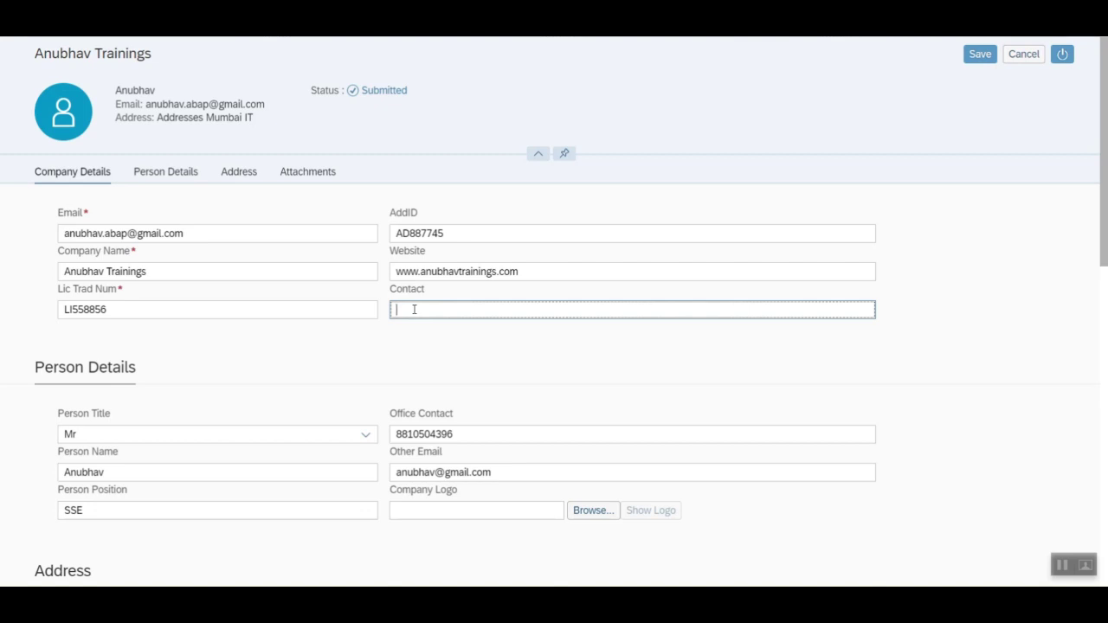
pyautogui.scroll(-3, 364, 312)
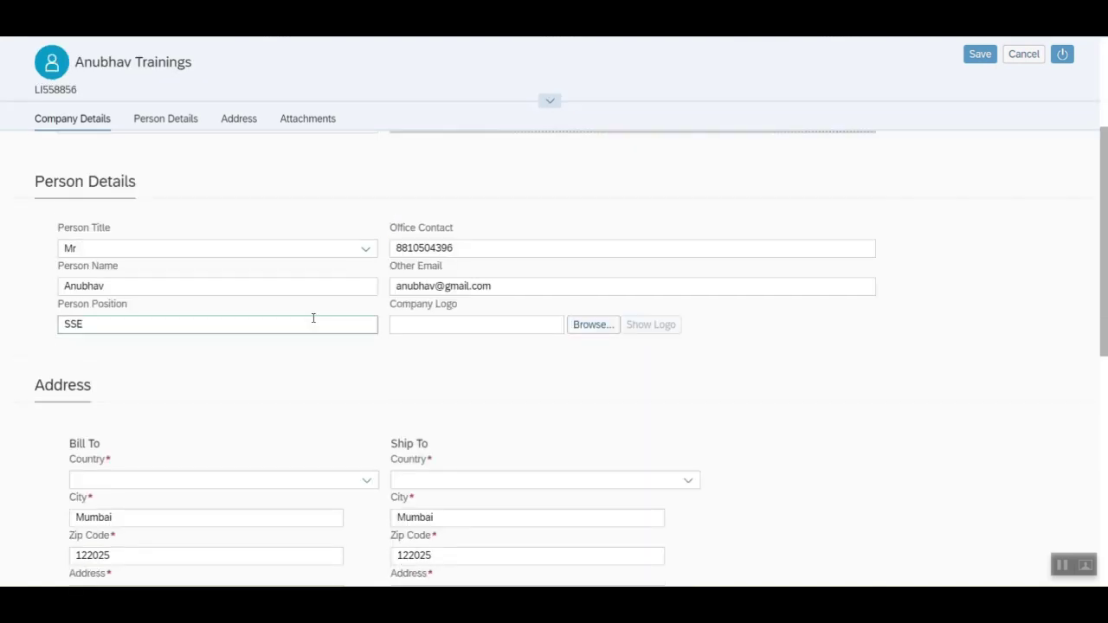
pyautogui.click(593, 324)
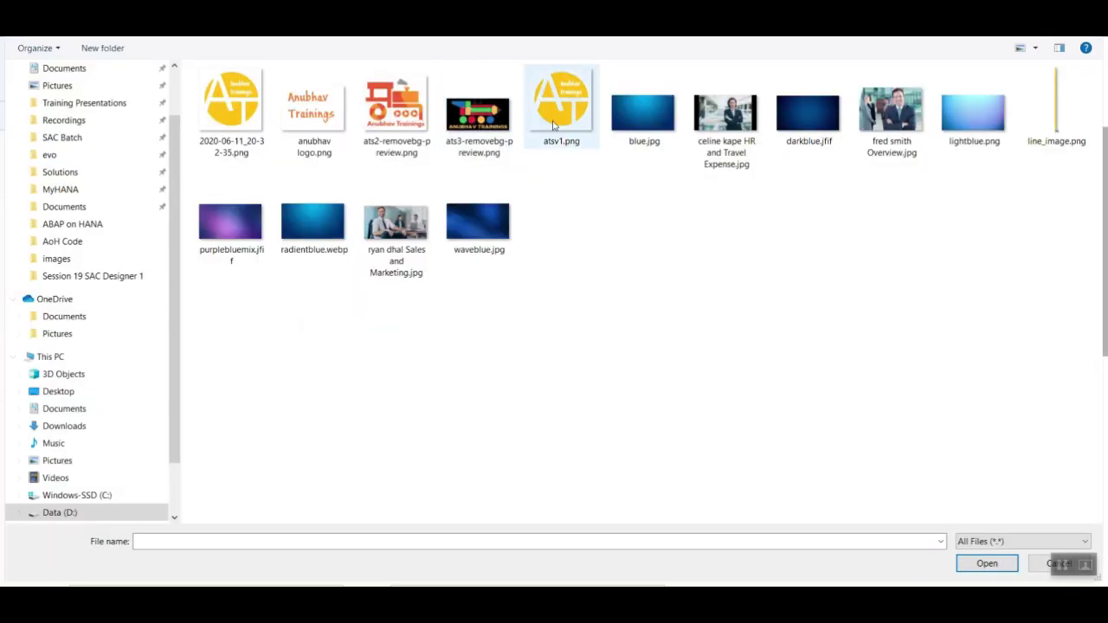
pyautogui.doubleClick(558, 130)
pyautogui.scroll(2, 173, 208)
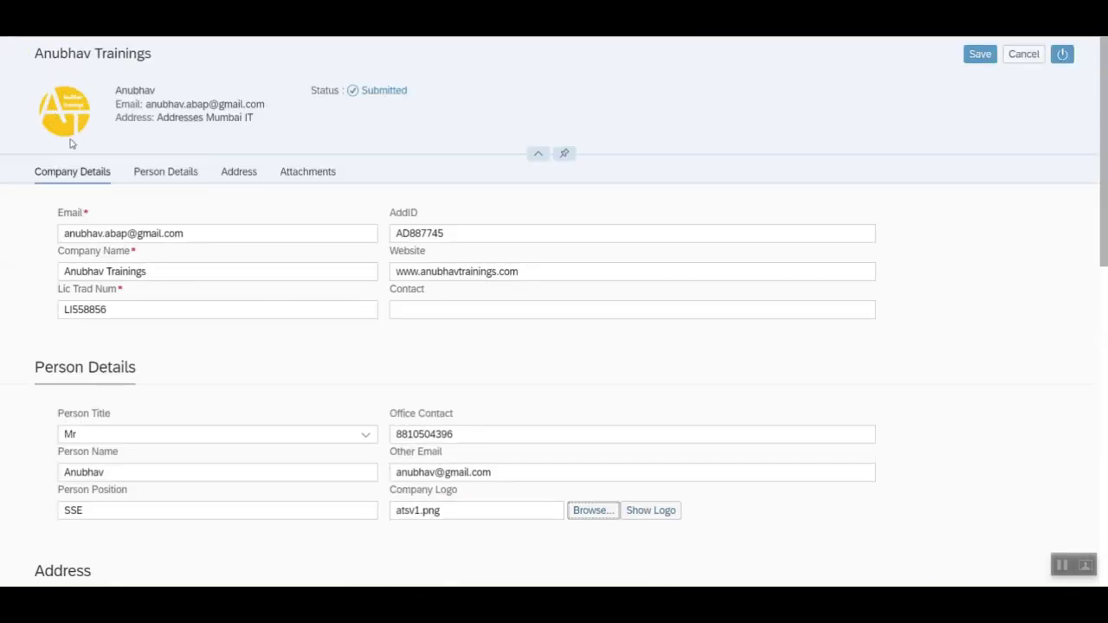
pyautogui.scroll(-5, 358, 354)
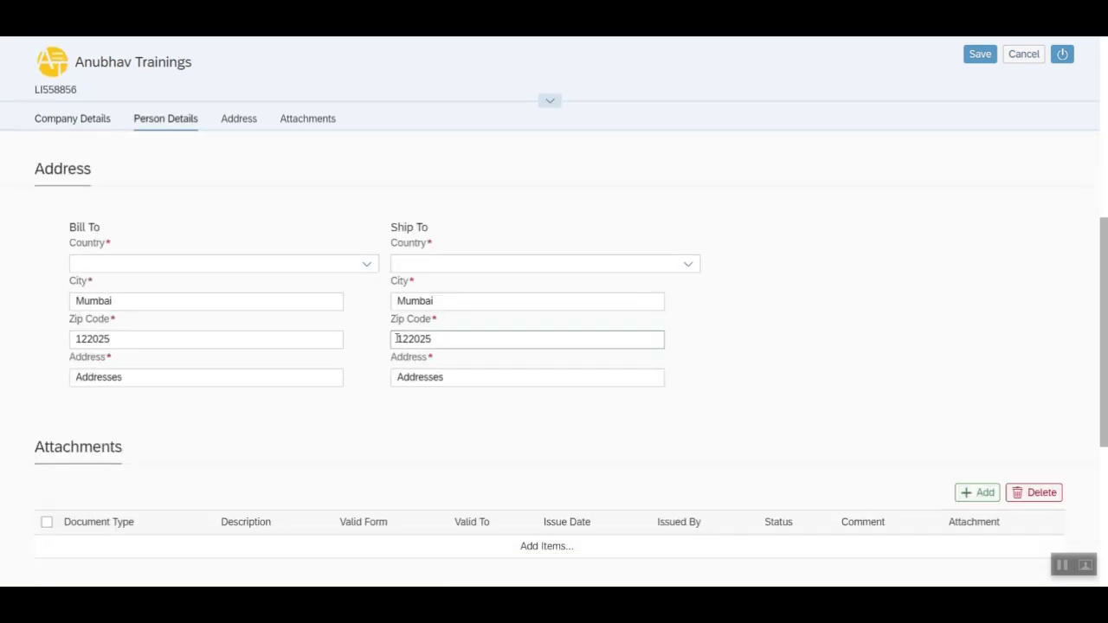
# - Add a 'Document from IT' attachment valid 01.01.2021–31.01.2021, issued 01.12.2020 by Government
pyautogui.click(977, 493)
pyautogui.scroll(-3, 614, 349)
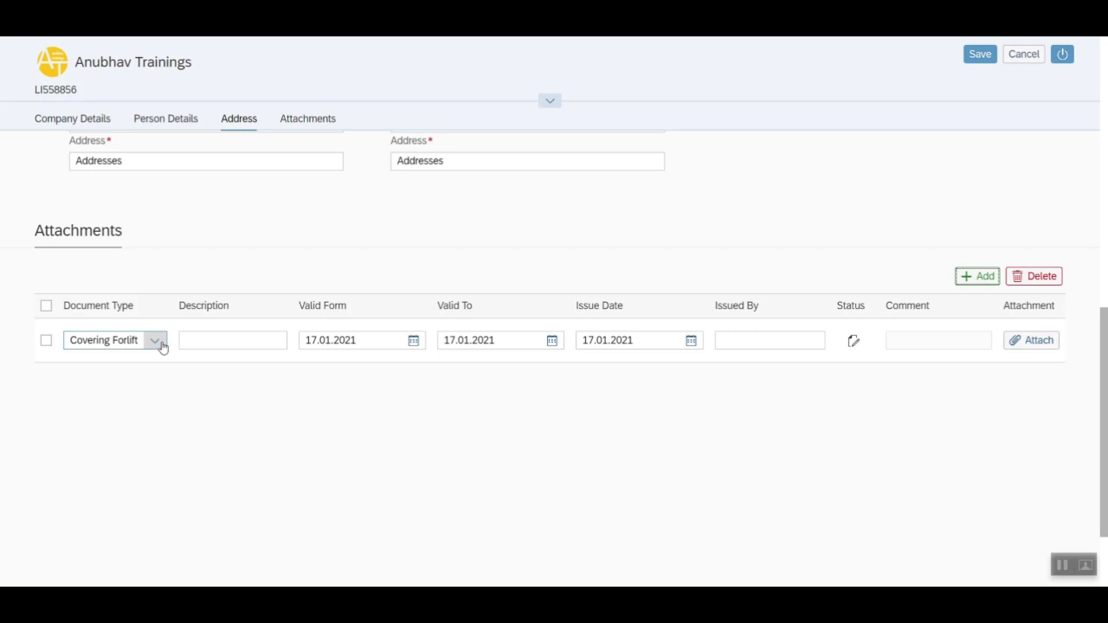
pyautogui.click(217, 340)
pyautogui.write('Document from IT')
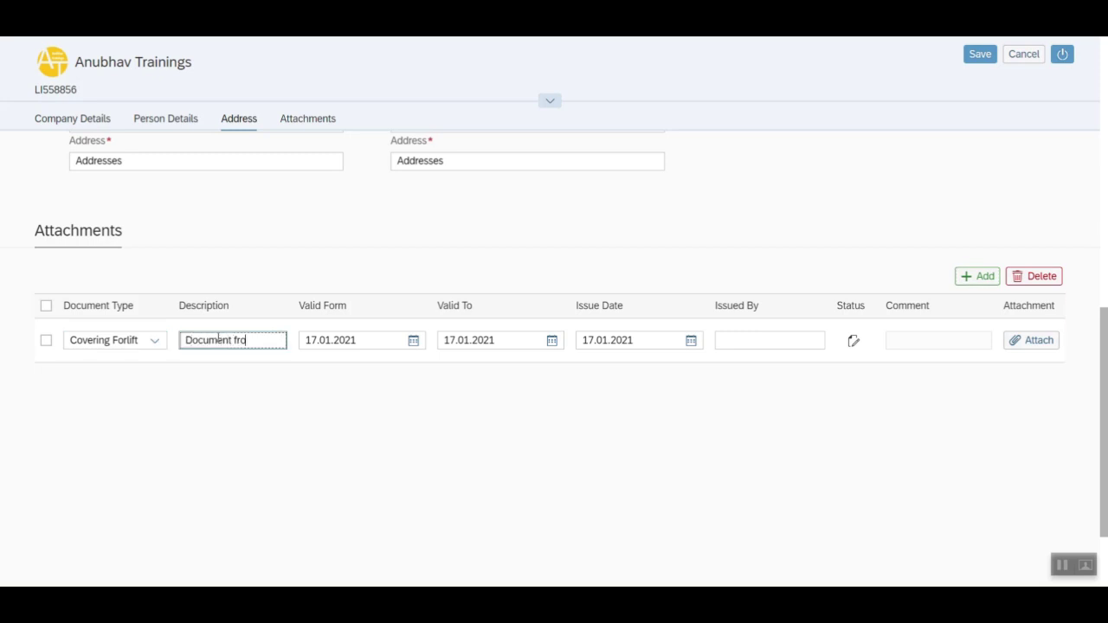
pyautogui.click(413, 340)
pyautogui.click(456, 413)
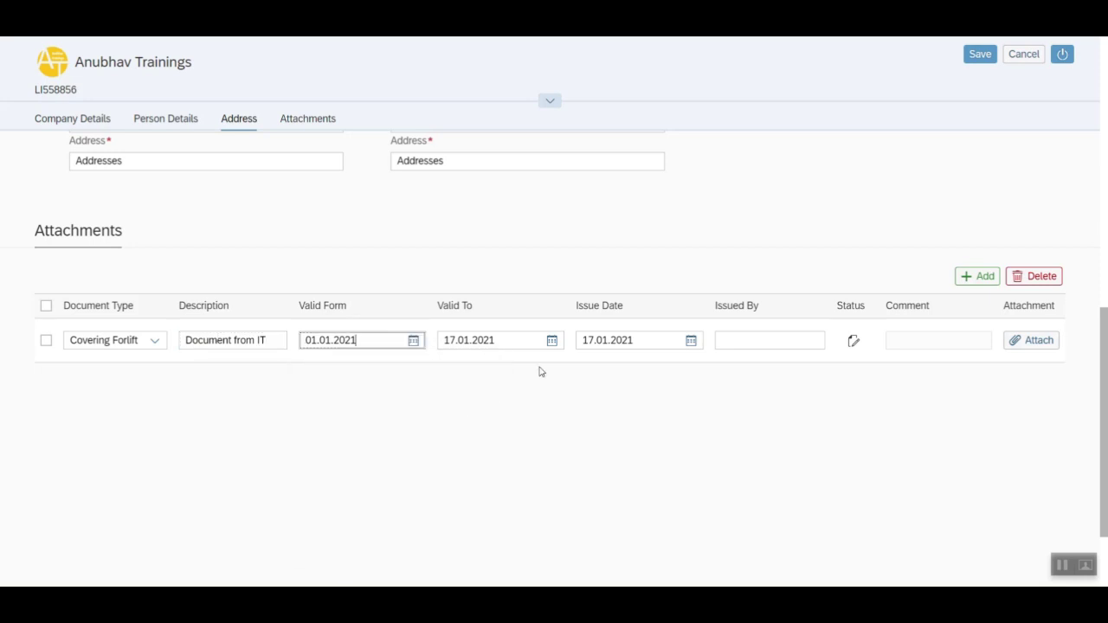
pyautogui.click(551, 340)
pyautogui.click(478, 528)
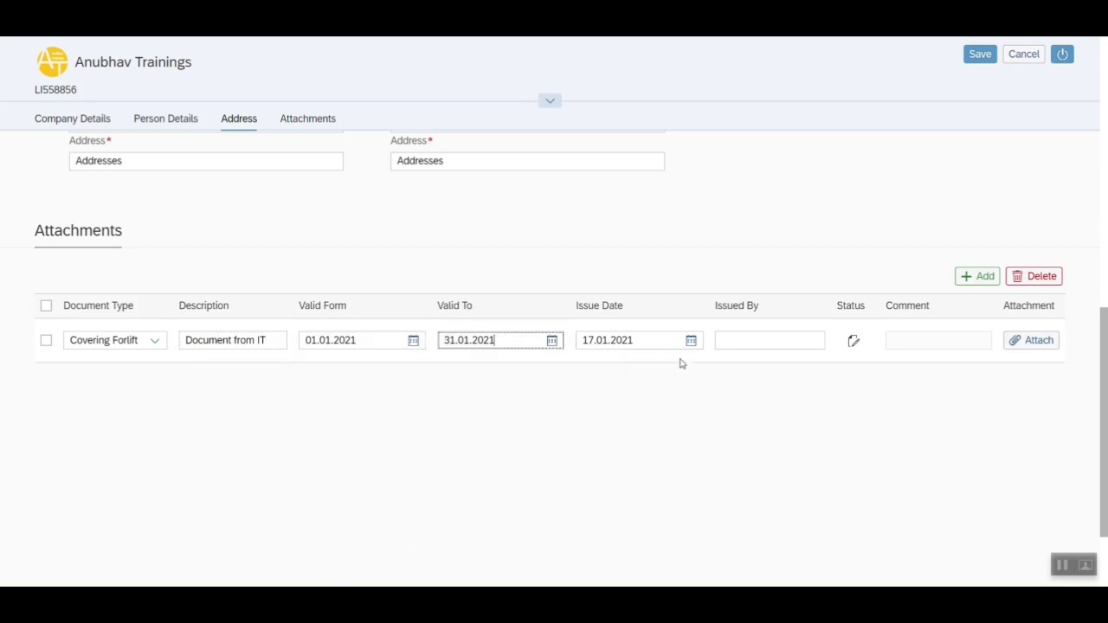
pyautogui.click(691, 340)
pyautogui.click(592, 366)
pyautogui.click(659, 414)
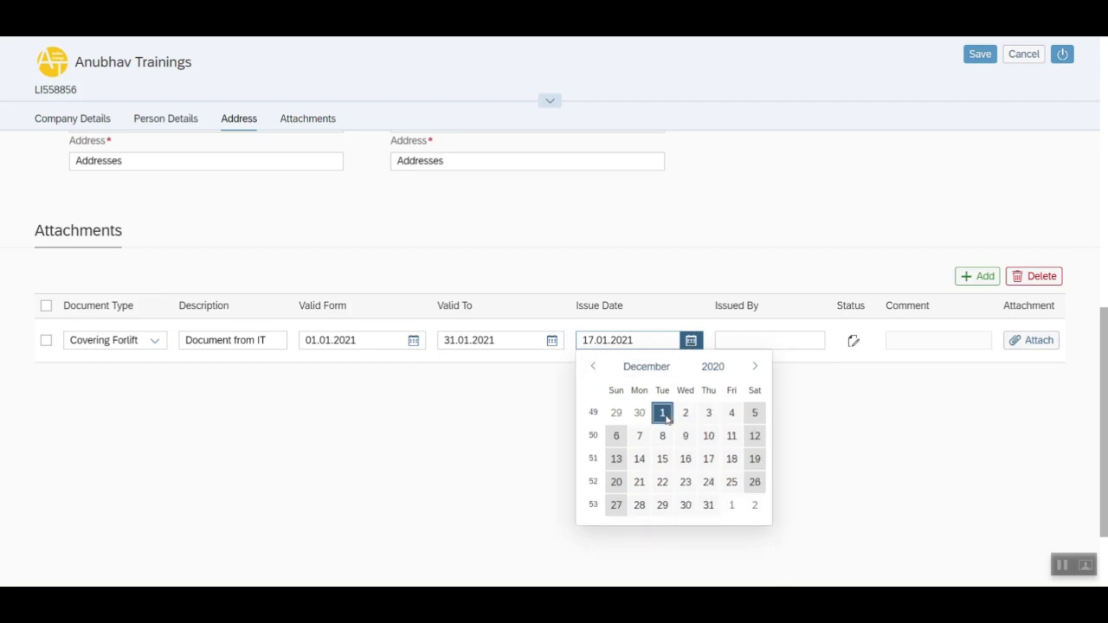
pyautogui.click(767, 338)
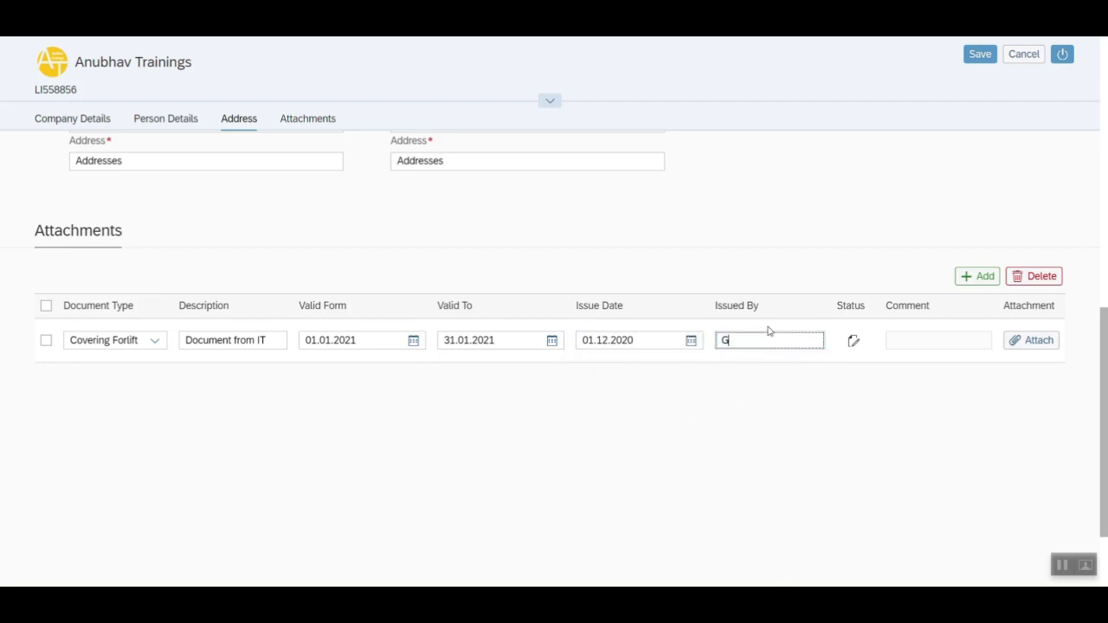
pyautogui.write('Government')
# - Add a second attachment row with description 'GST Document'
pyautogui.click(971, 282)
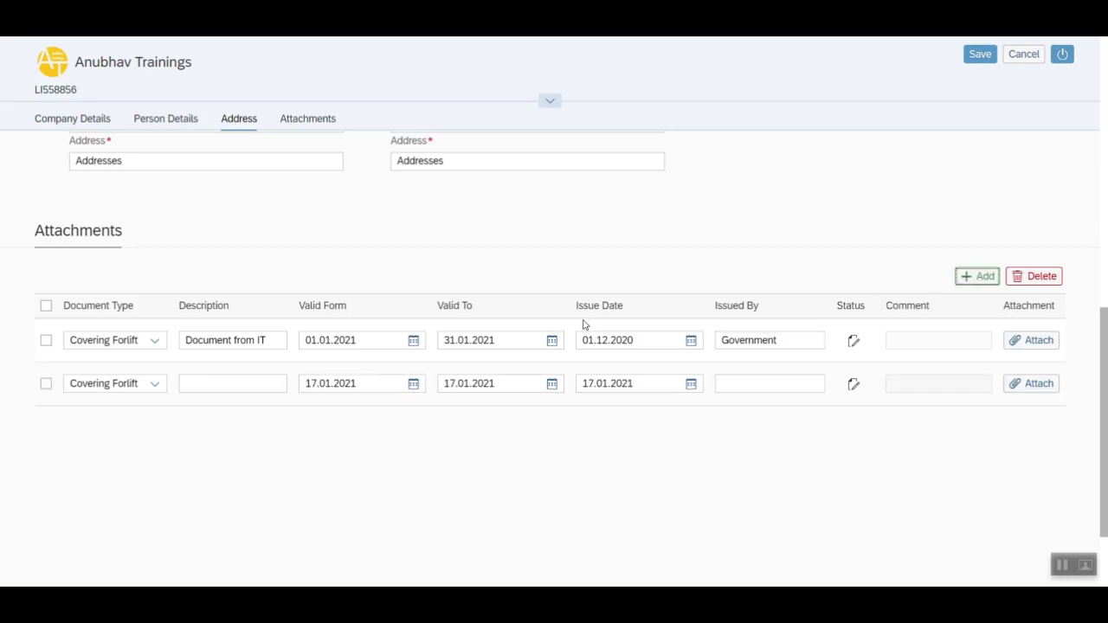
pyautogui.click(214, 383)
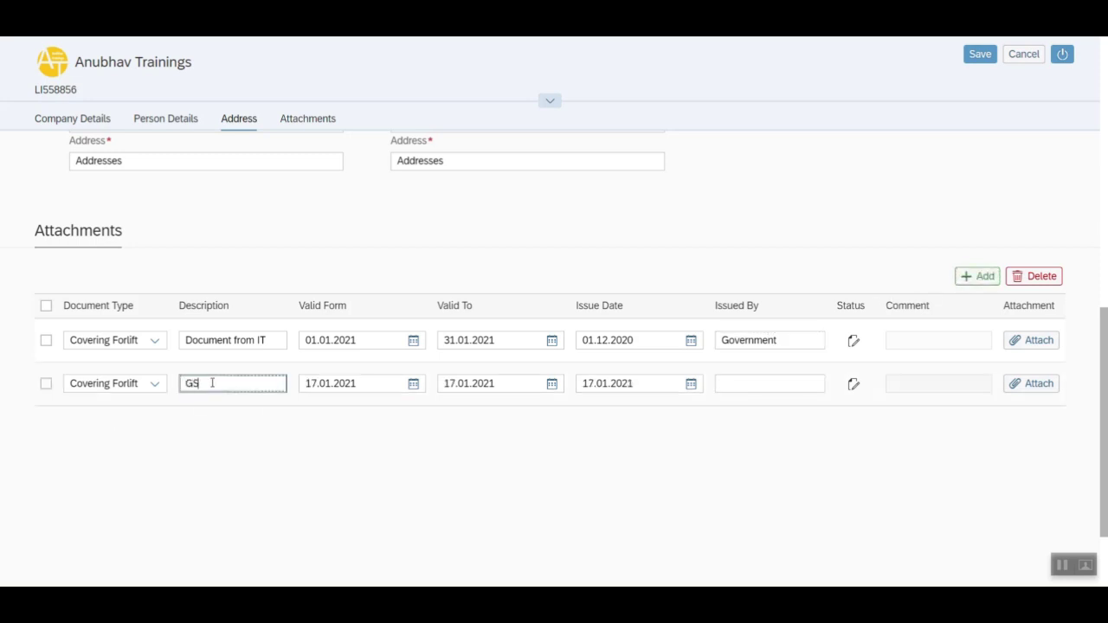
pyautogui.write('GST Document')
pyautogui.click(753, 382)
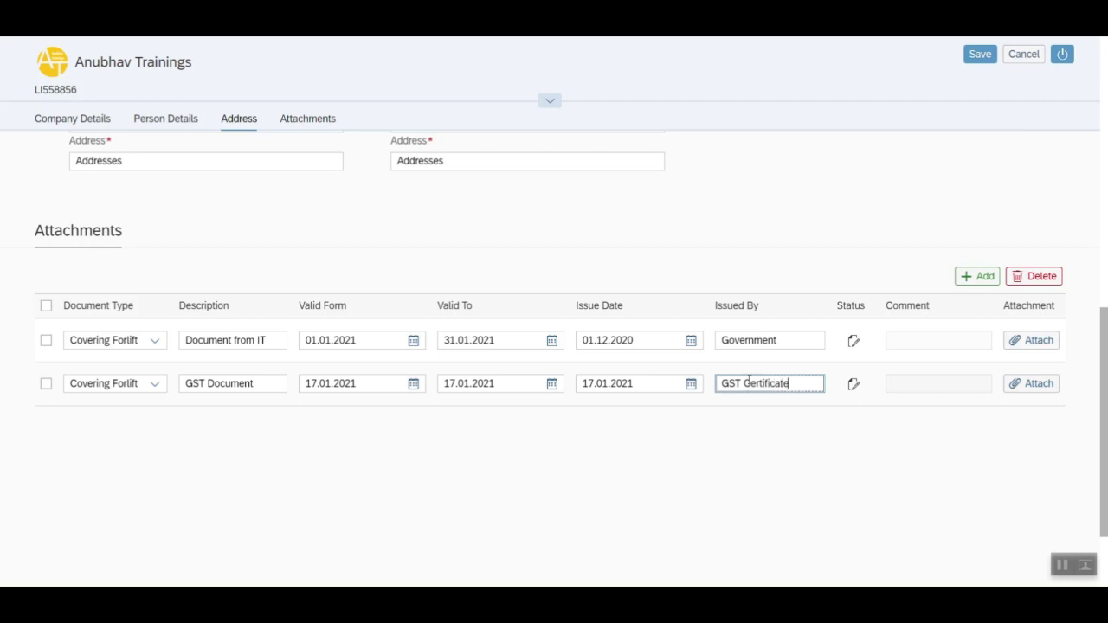
# - Set the GST Document issuer to 'GST Certificate' and upload its PDF file
pyautogui.write('GST Certificate')
pyautogui.click(1033, 388)
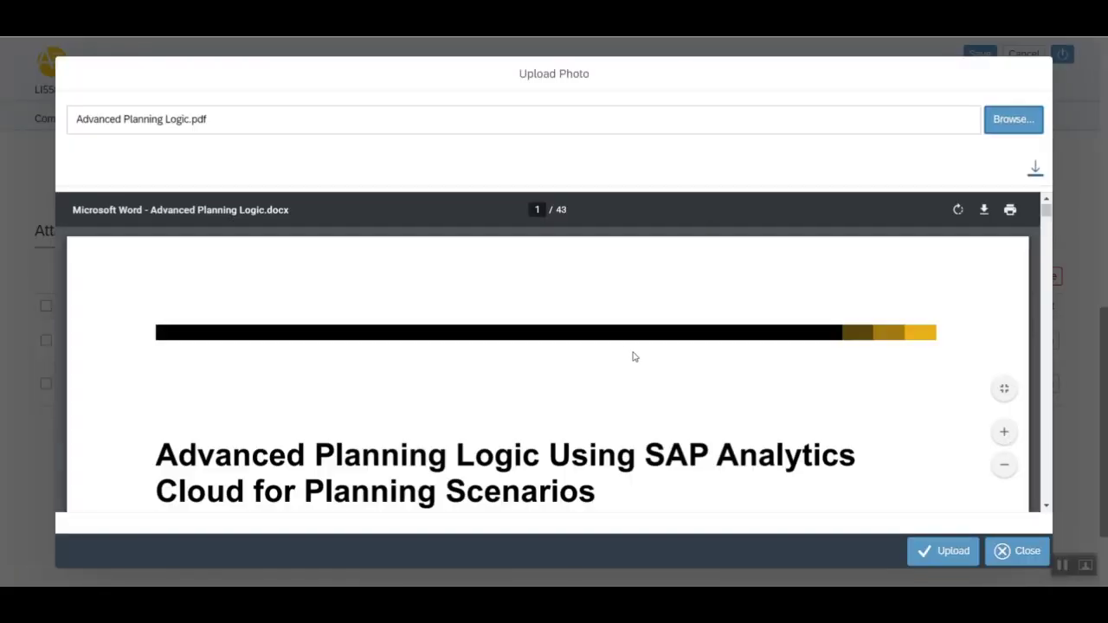
pyautogui.scroll(-5, 630, 353)
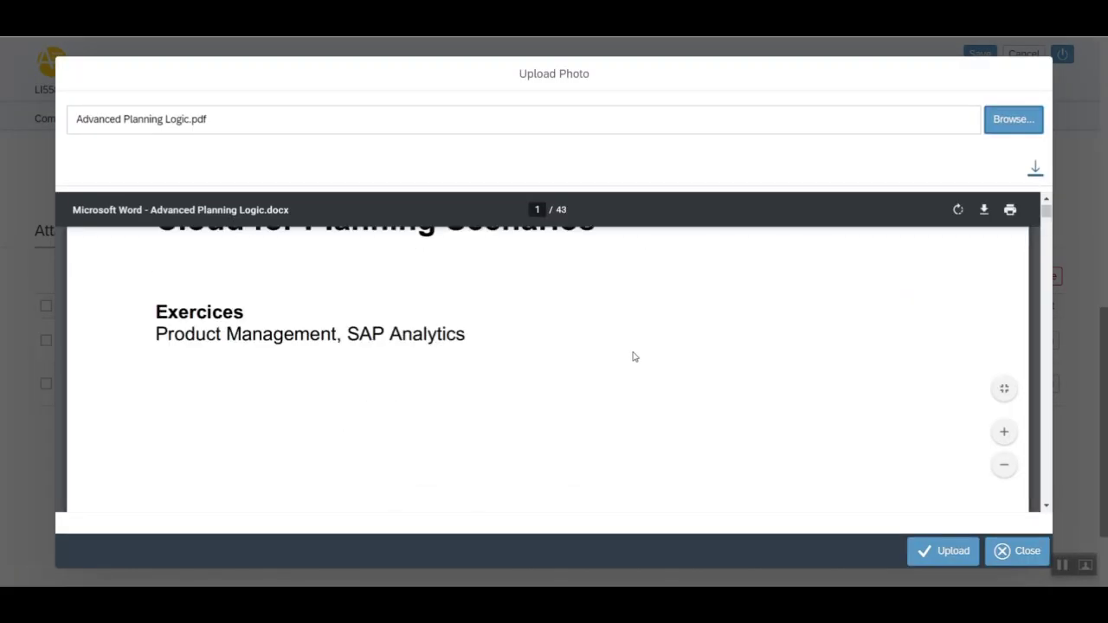
pyautogui.scroll(-2, 642, 336)
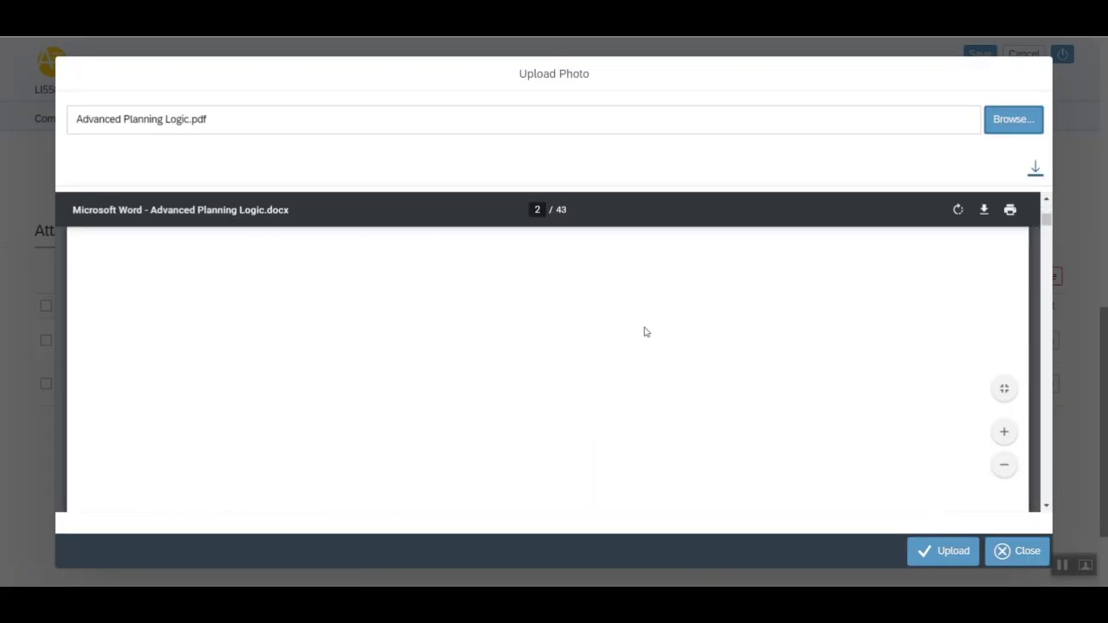
pyautogui.click(945, 557)
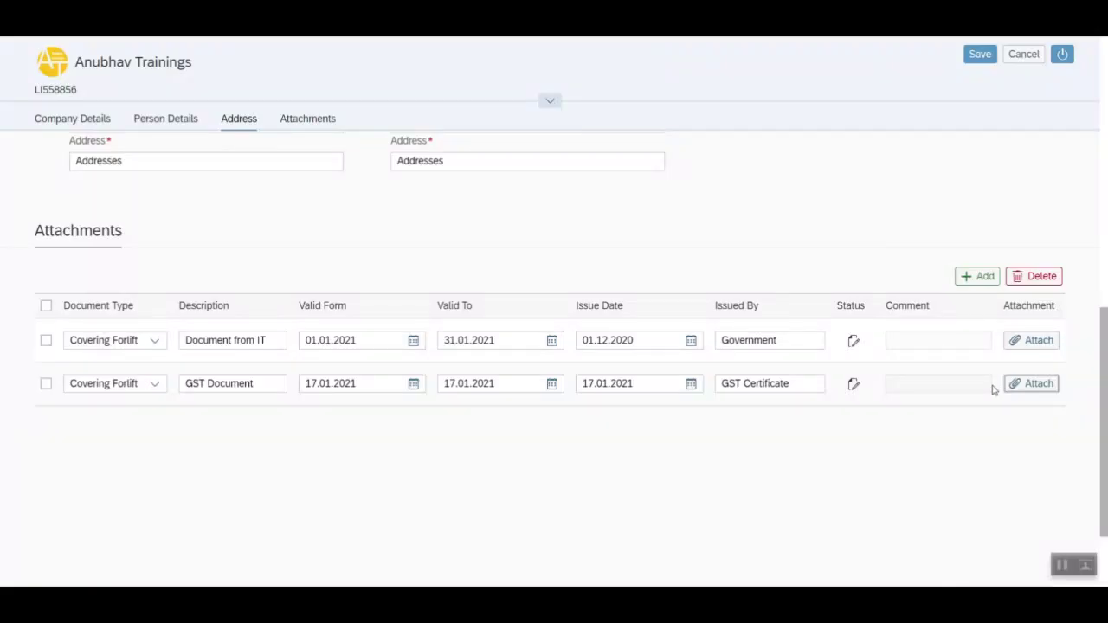
# - Save and submit the updated vendor profile with both attachments
pyautogui.click(981, 54)
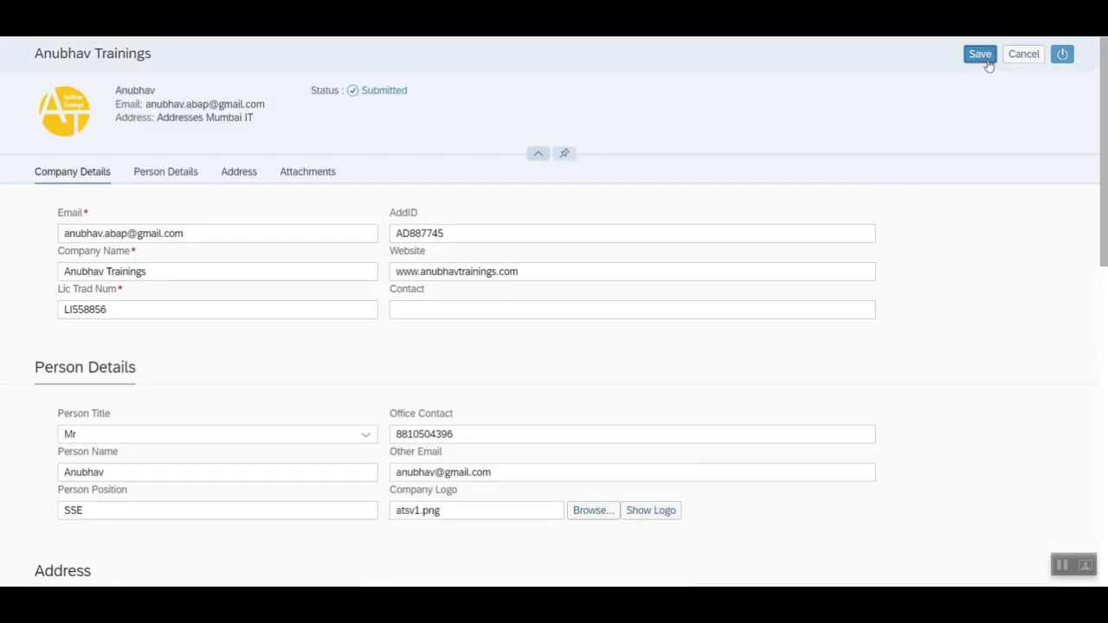
pyautogui.click(984, 57)
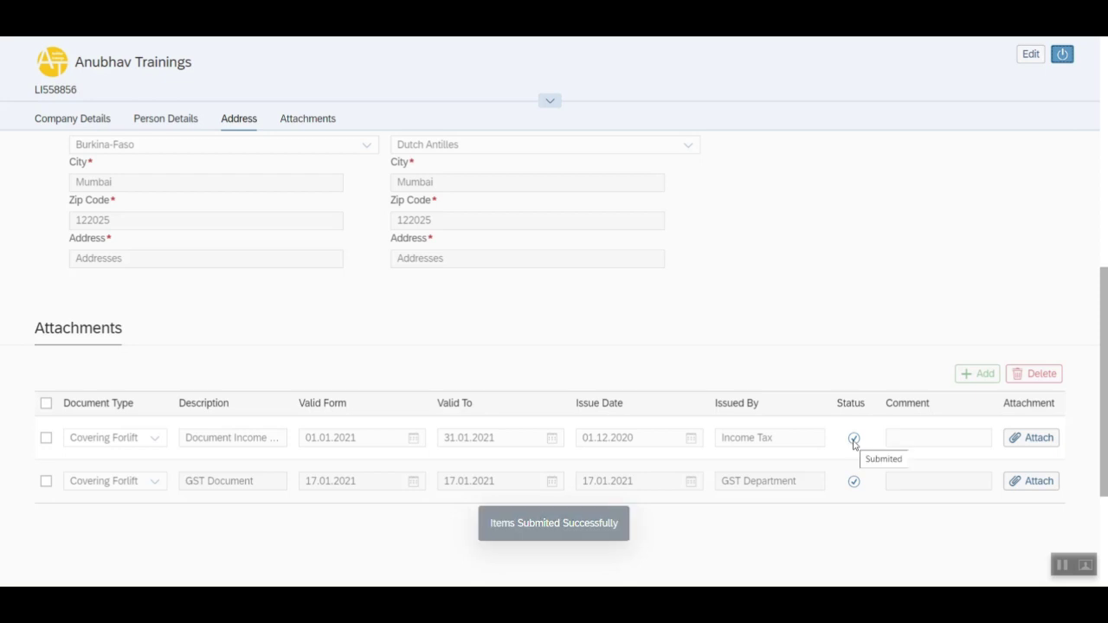
pyautogui.moveTo(854, 487)
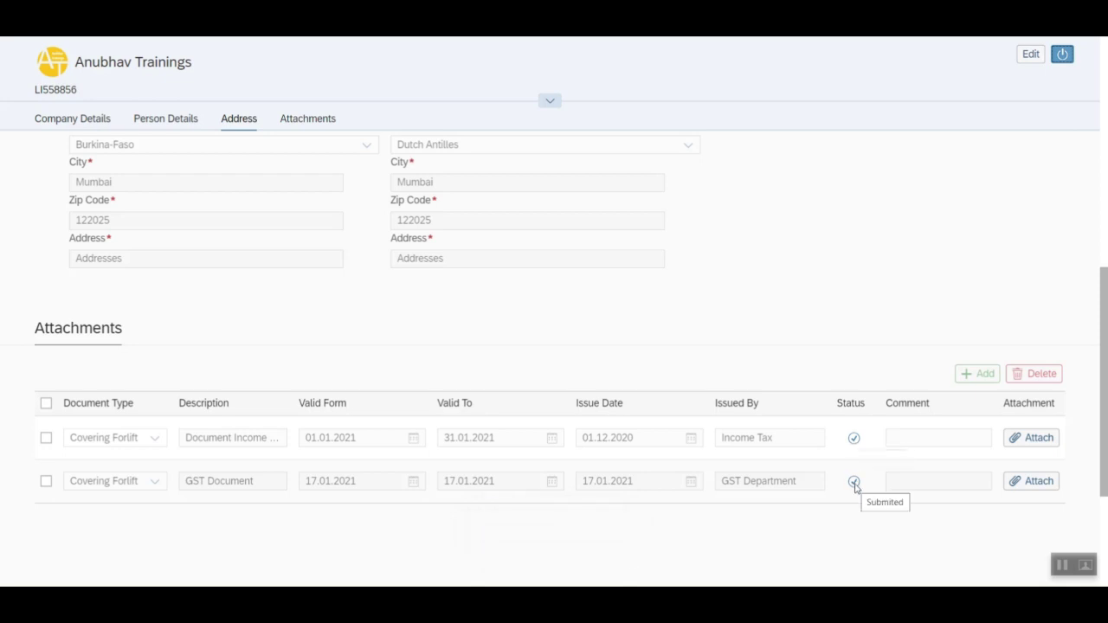
pyautogui.scroll(3, 627, 326)
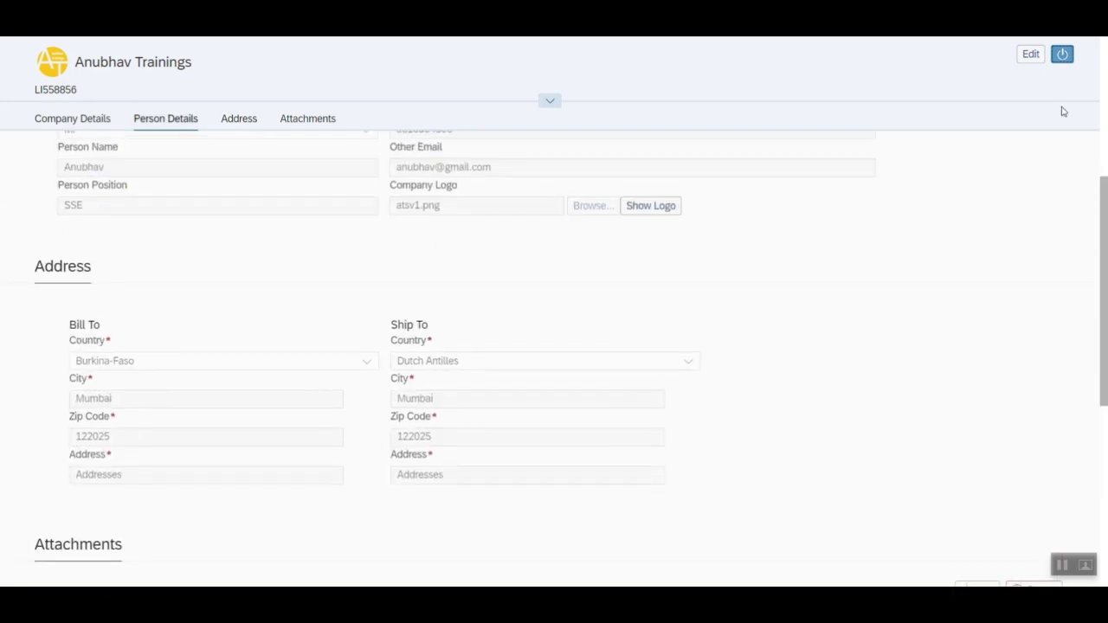
# - Log the vendor out and sign back in with the admin's email and password
pyautogui.click(1064, 53)
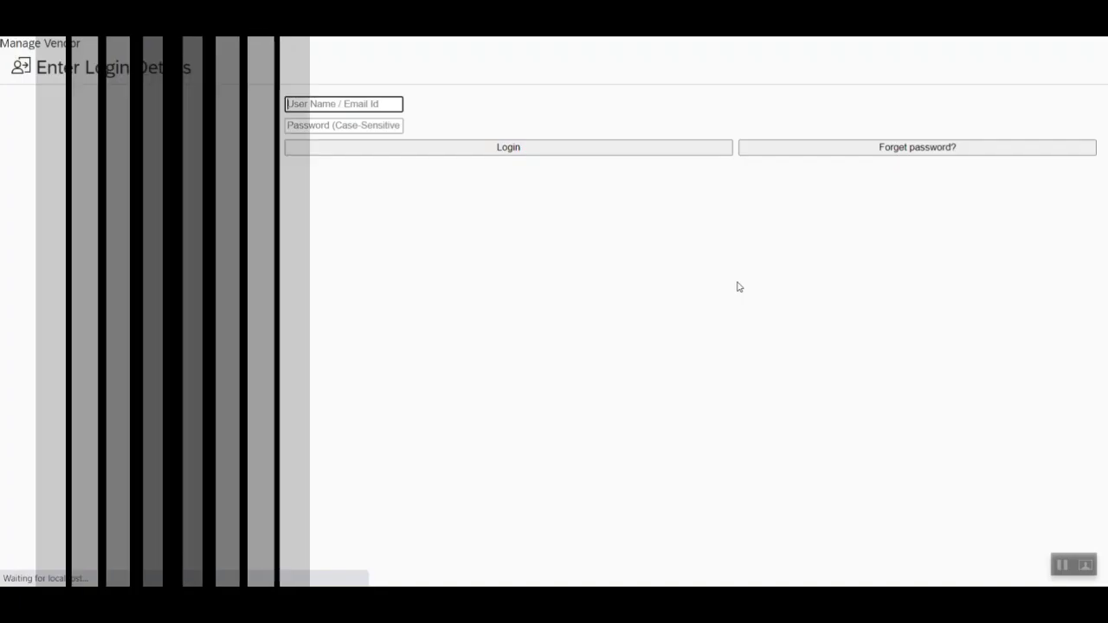
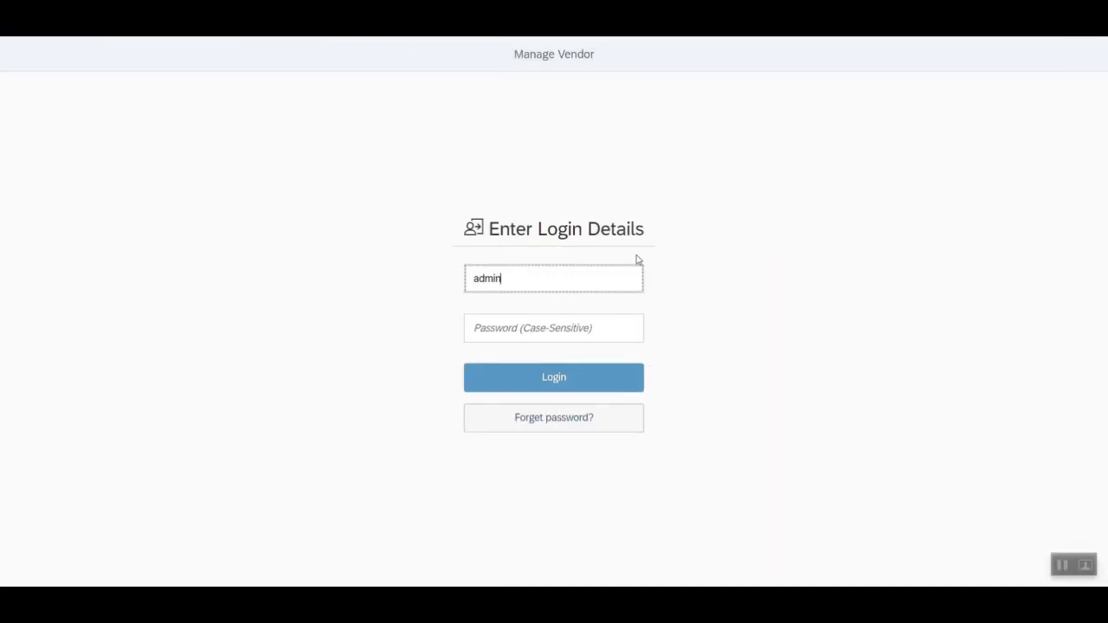
pyautogui.press('Tab')
pyautogui.write('a')
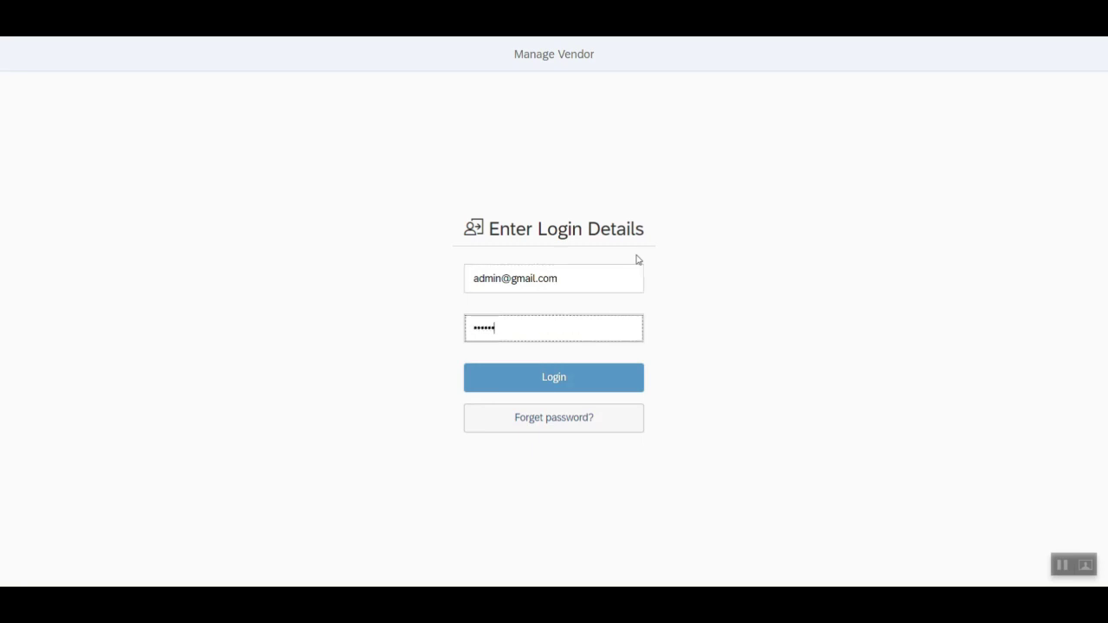
pyautogui.press('Return')
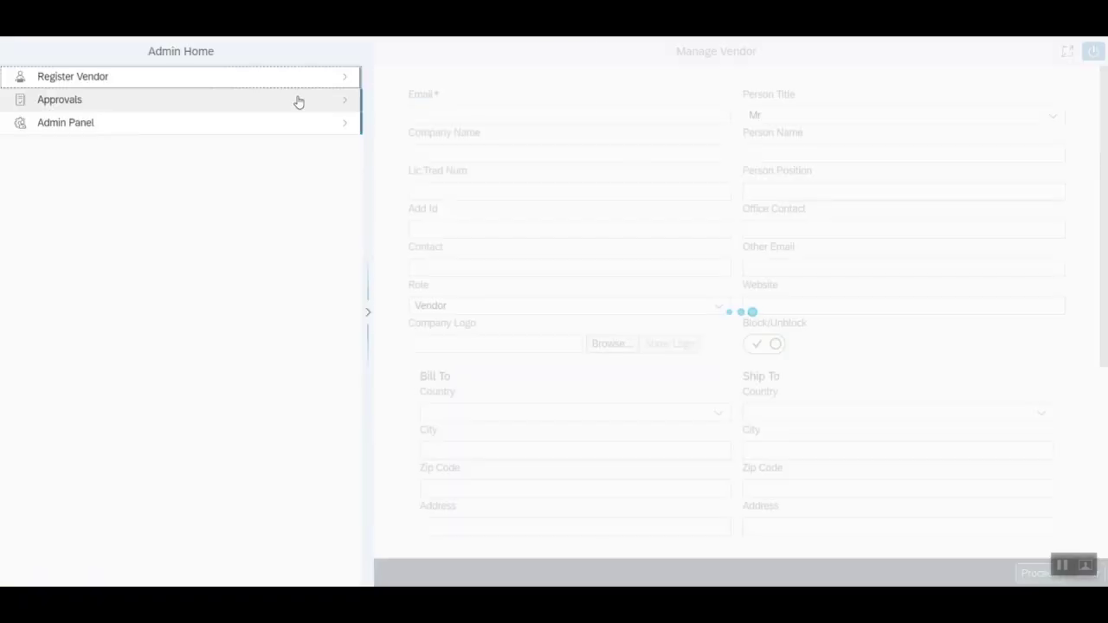
# - On Approvals, filter the Vendor ID list to vendors with Submitted documents only
pyautogui.click(298, 101)
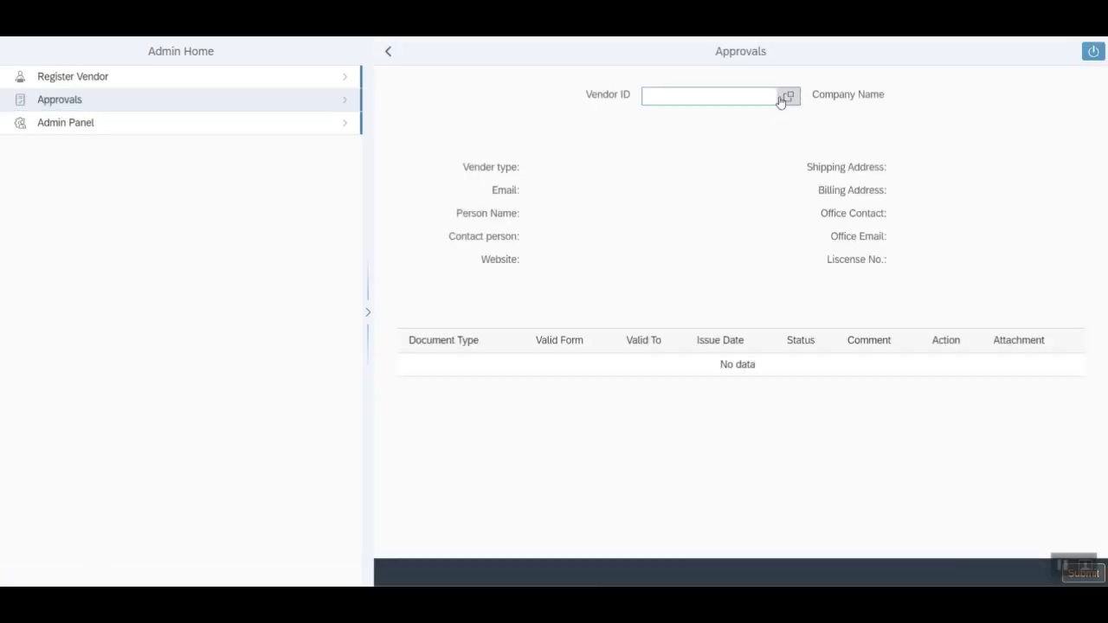
pyautogui.click(783, 97)
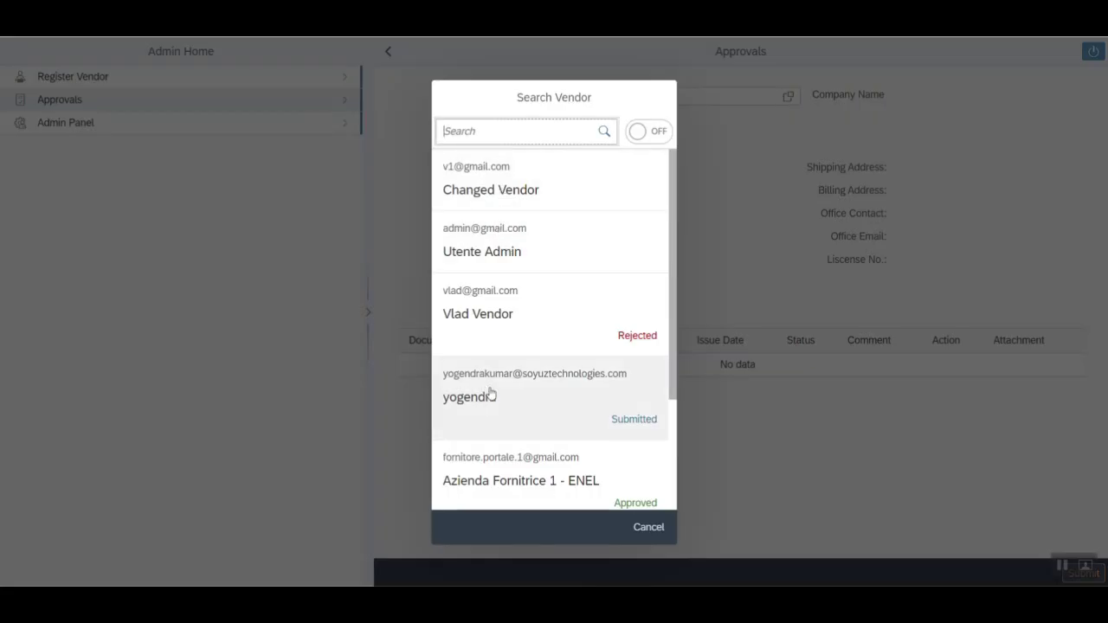
pyautogui.scroll(-2, 495, 393)
pyautogui.click(655, 131)
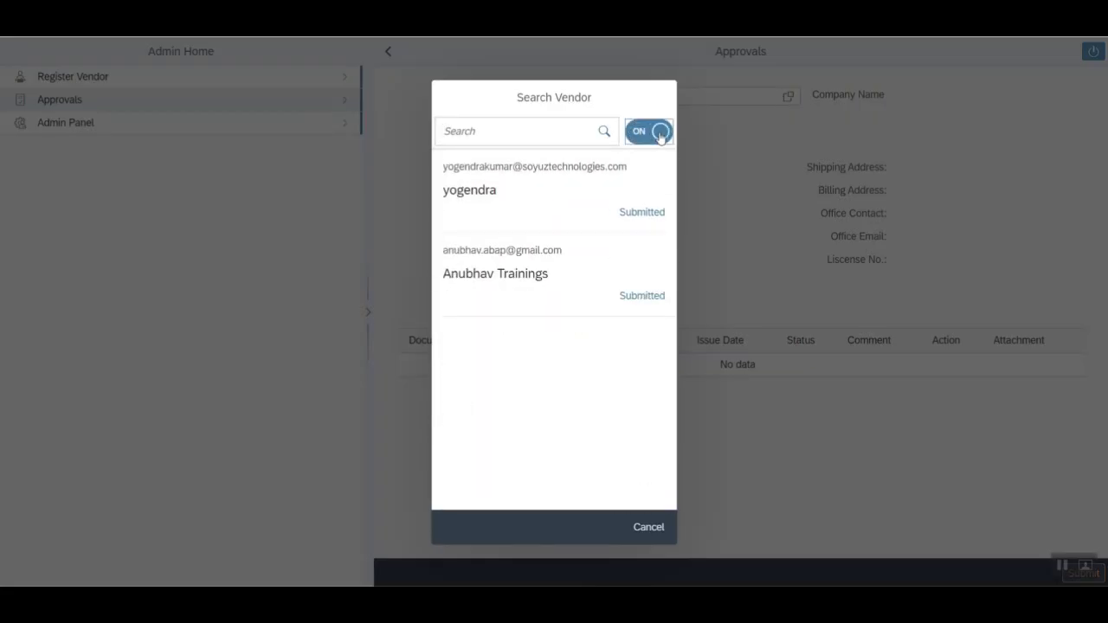
# - Load Anubhav Trainings' documents and keep the first document Approved
pyautogui.click(519, 277)
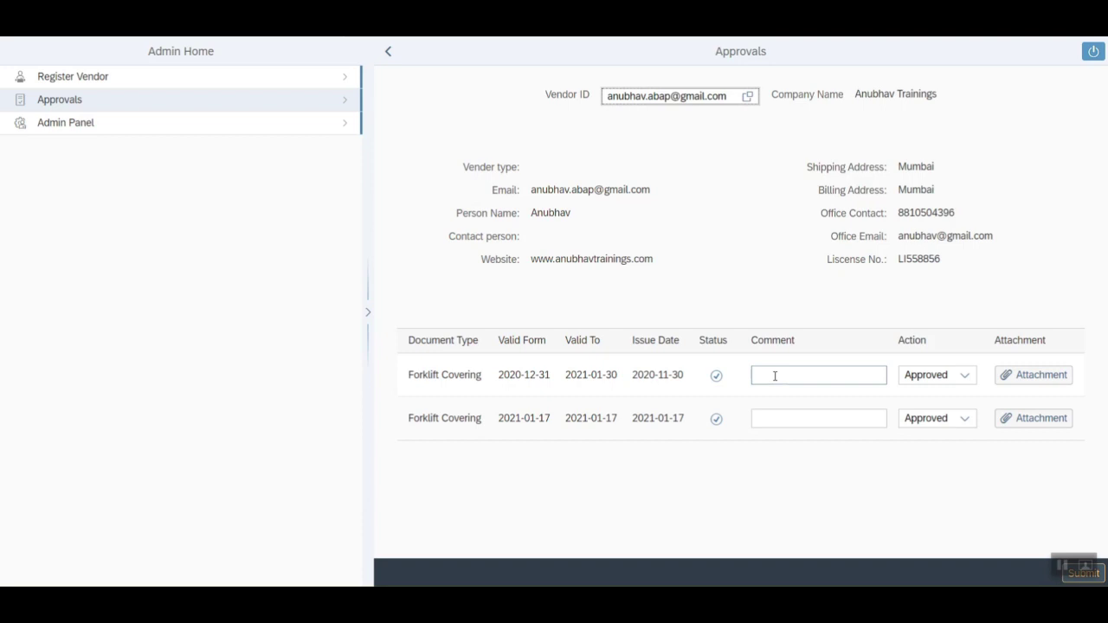
pyautogui.click(963, 378)
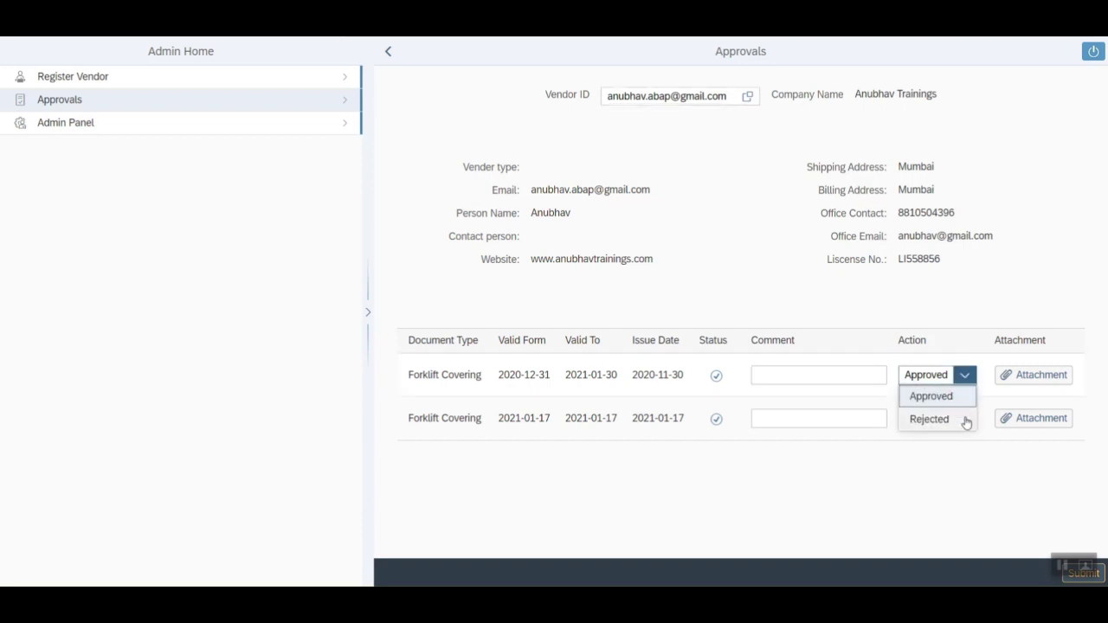
pyautogui.click(966, 396)
pyautogui.click(964, 433)
# - Reject the second Forklift Covering document with comment 'Rejected due to expired' and submit
pyautogui.click(964, 419)
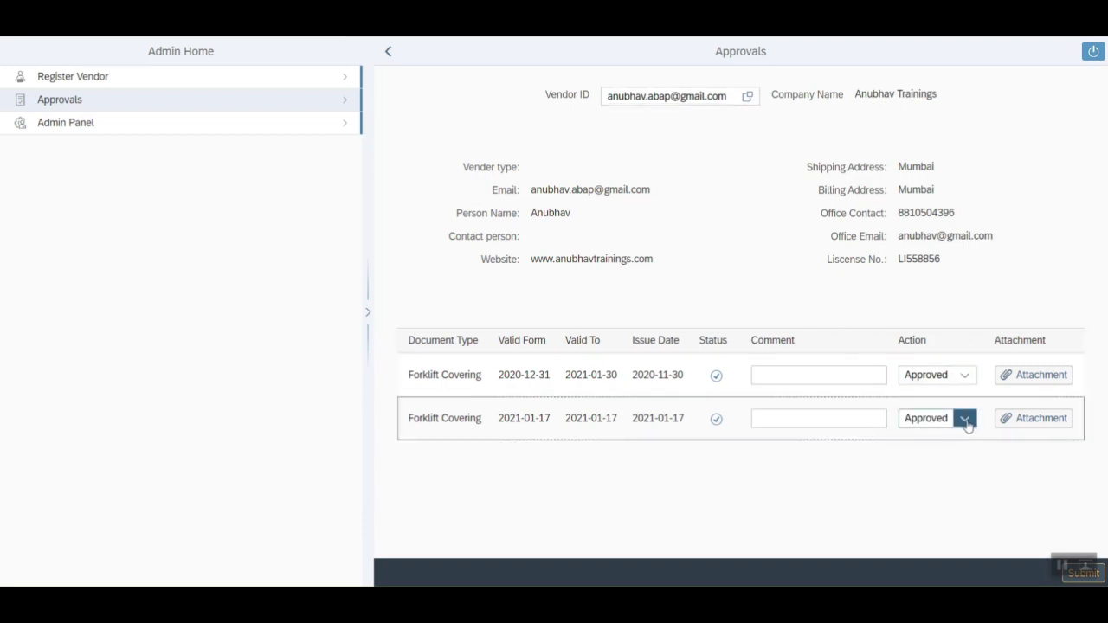
pyautogui.click(957, 463)
pyautogui.click(811, 419)
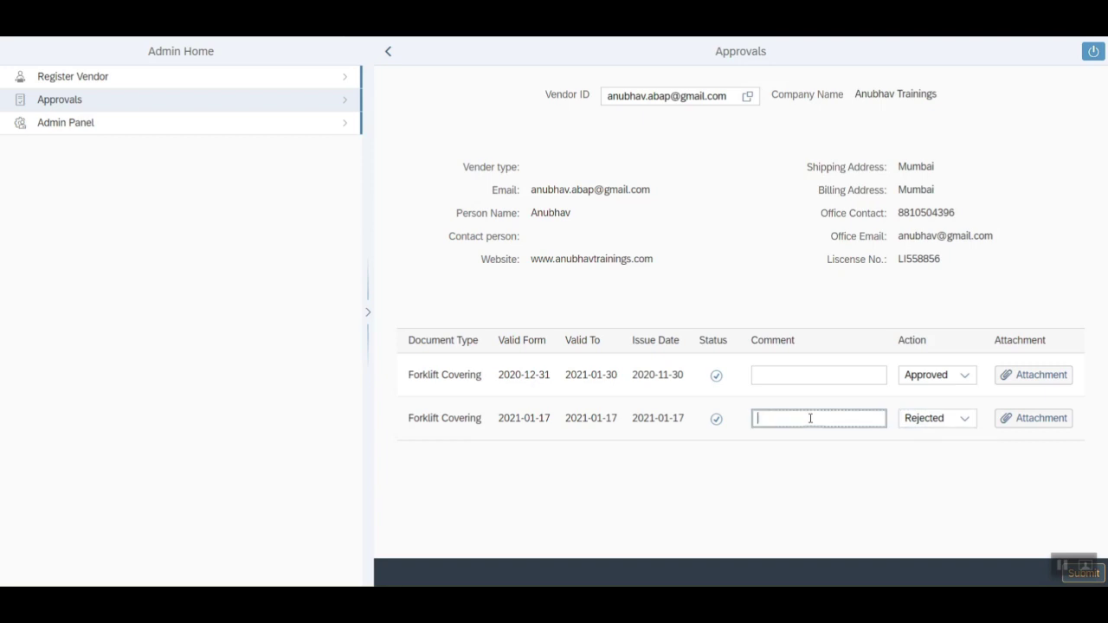
pyautogui.write('Rejected due to expired')
pyautogui.click(1083, 578)
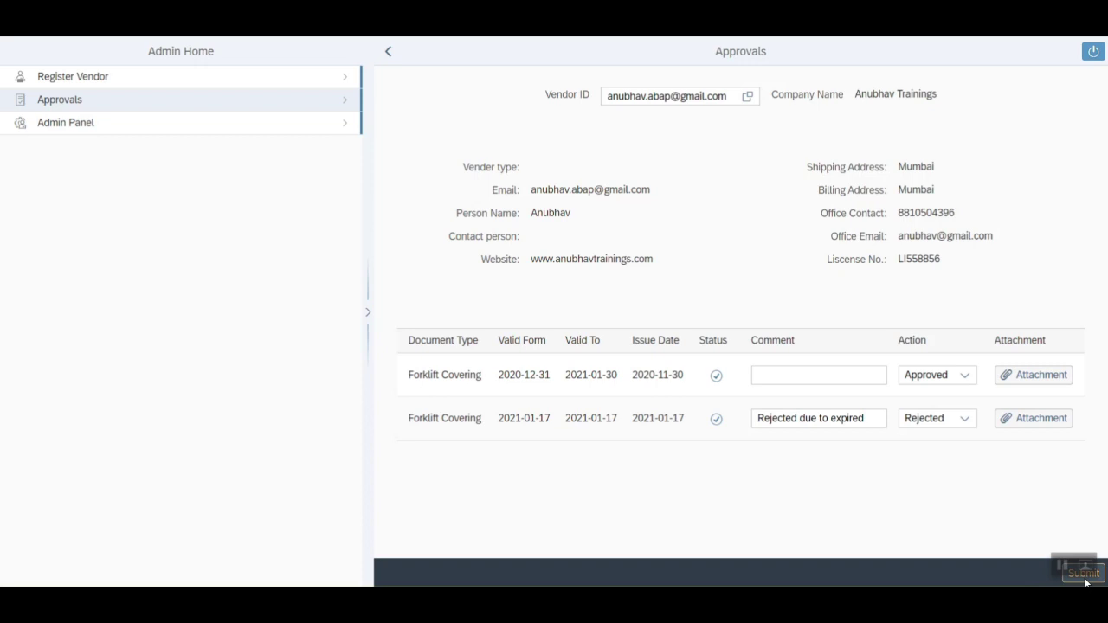
pyautogui.click(1087, 578)
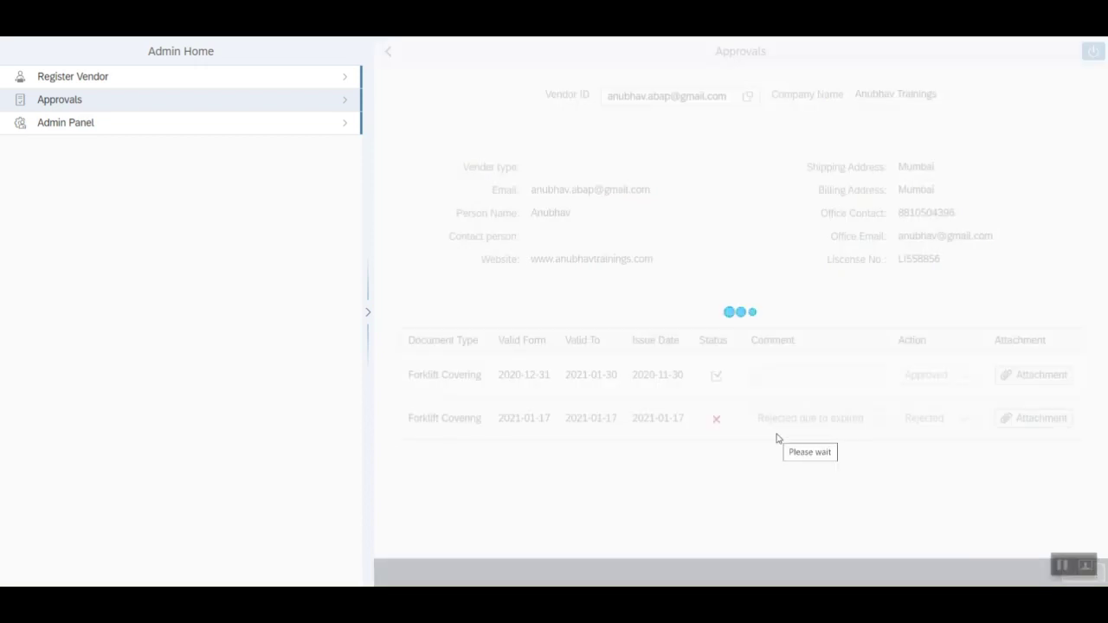
pyautogui.moveTo(487, 522); pyautogui.dragTo(588, 535)
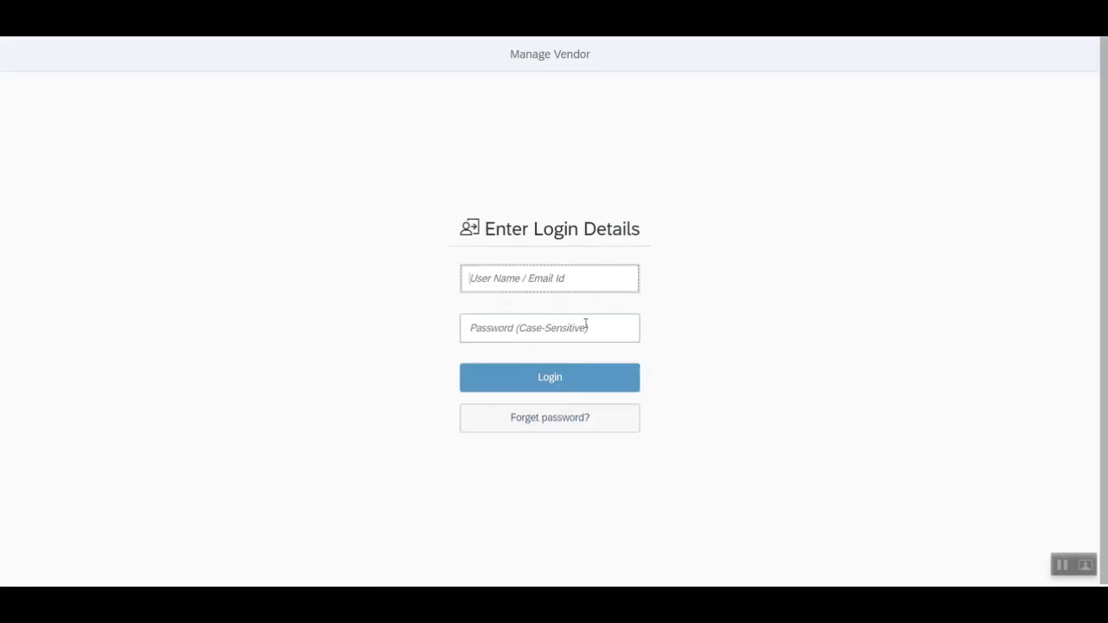
# - Sign in as the vendor with the vendor's email and password
pyautogui.click(556, 280)
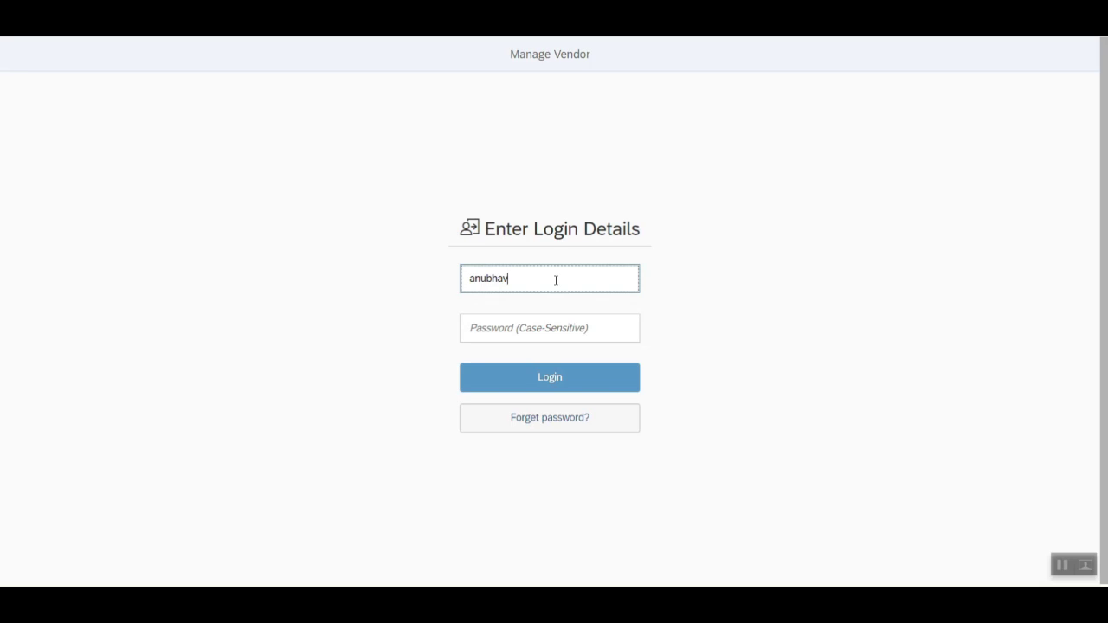
pyautogui.press('Tab')
pyautogui.write('a')
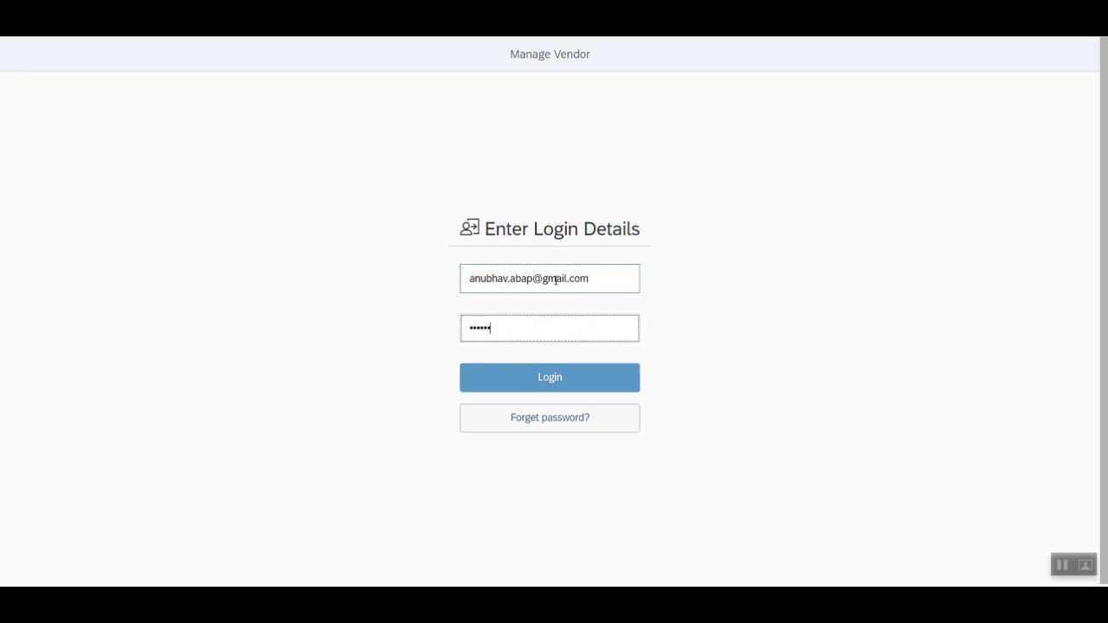
pyautogui.press('Return')
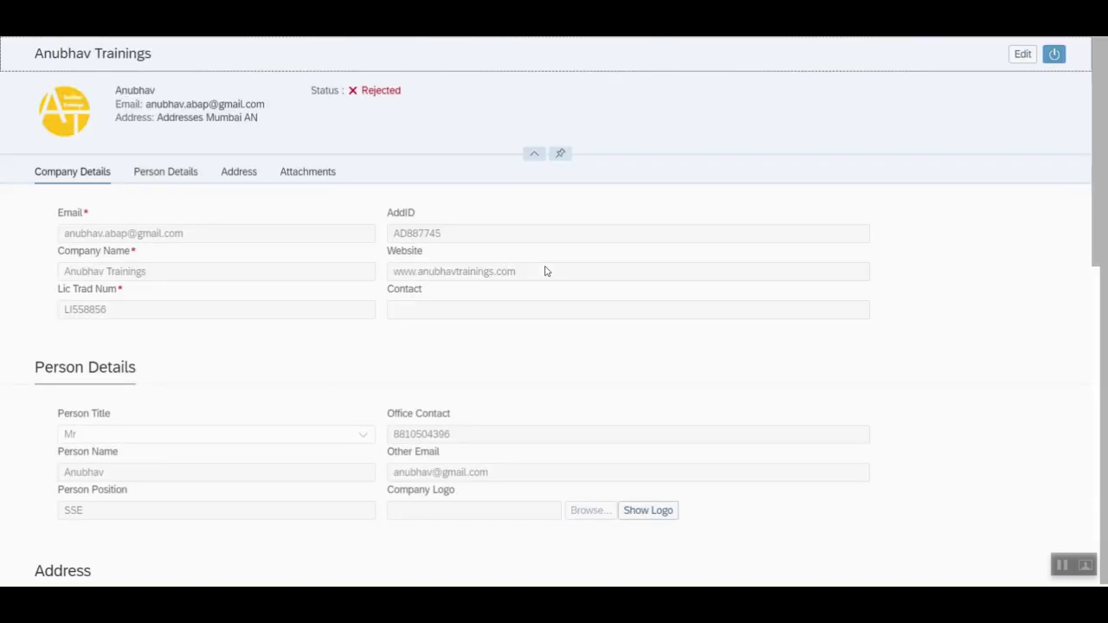
# - Edit the attachments, change the rejected document's Issued By to 'Sent Again', and save
pyautogui.moveTo(362, 95); pyautogui.dragTo(407, 95)
pyautogui.click(390, 103)
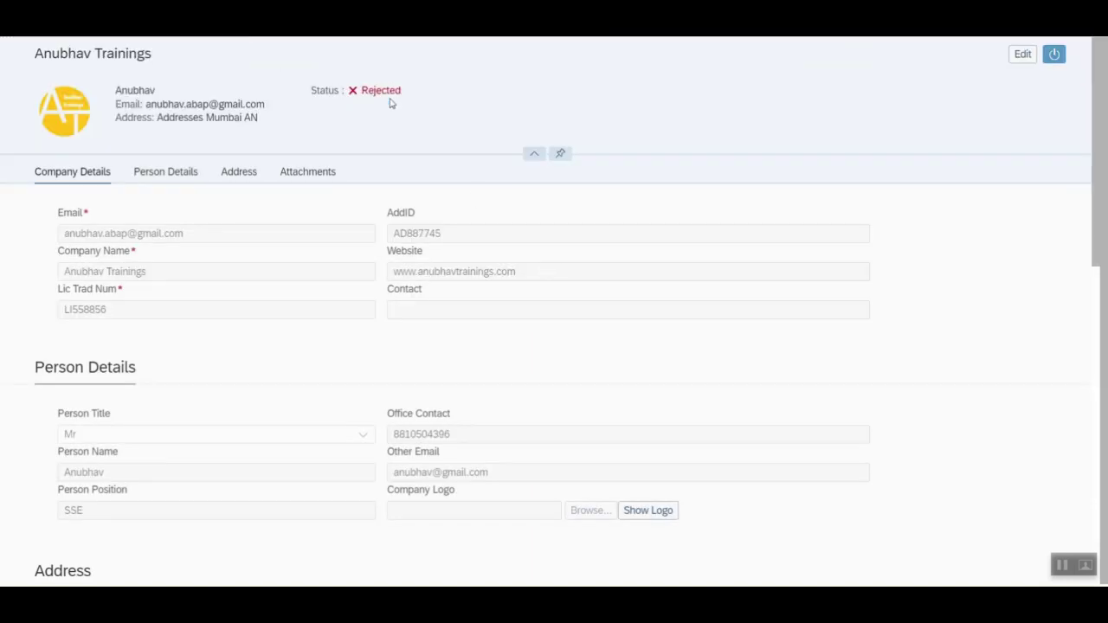
pyautogui.scroll(-10, 524, 291)
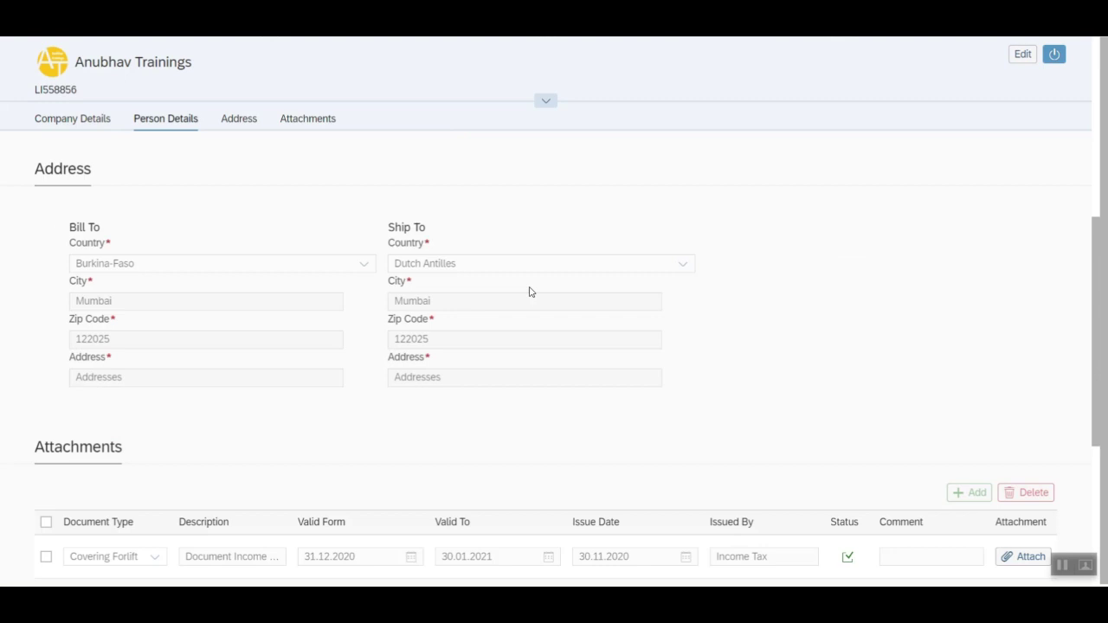
pyautogui.click(1021, 55)
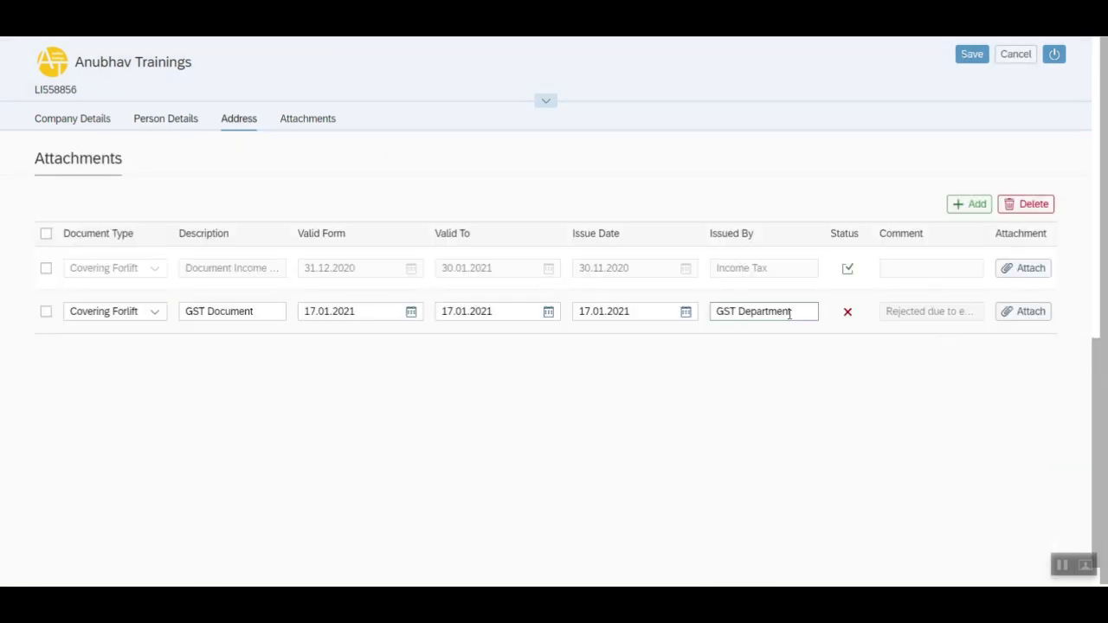
pyautogui.moveTo(798, 311); pyautogui.dragTo(693, 332)
pyautogui.write('Sent')
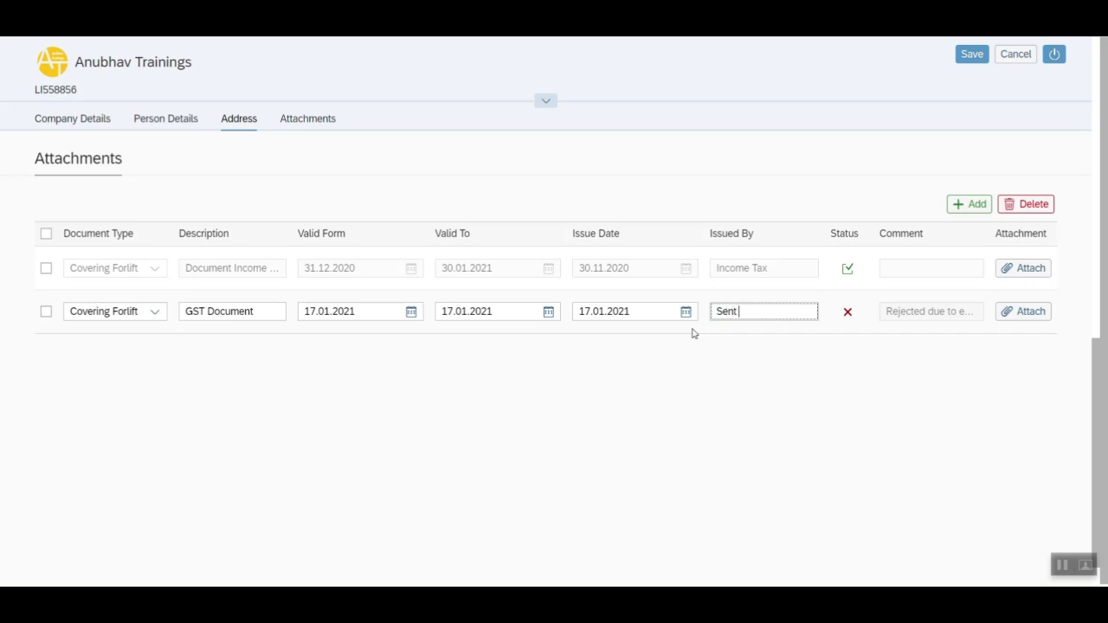
pyautogui.write(' Again')
pyautogui.click(959, 56)
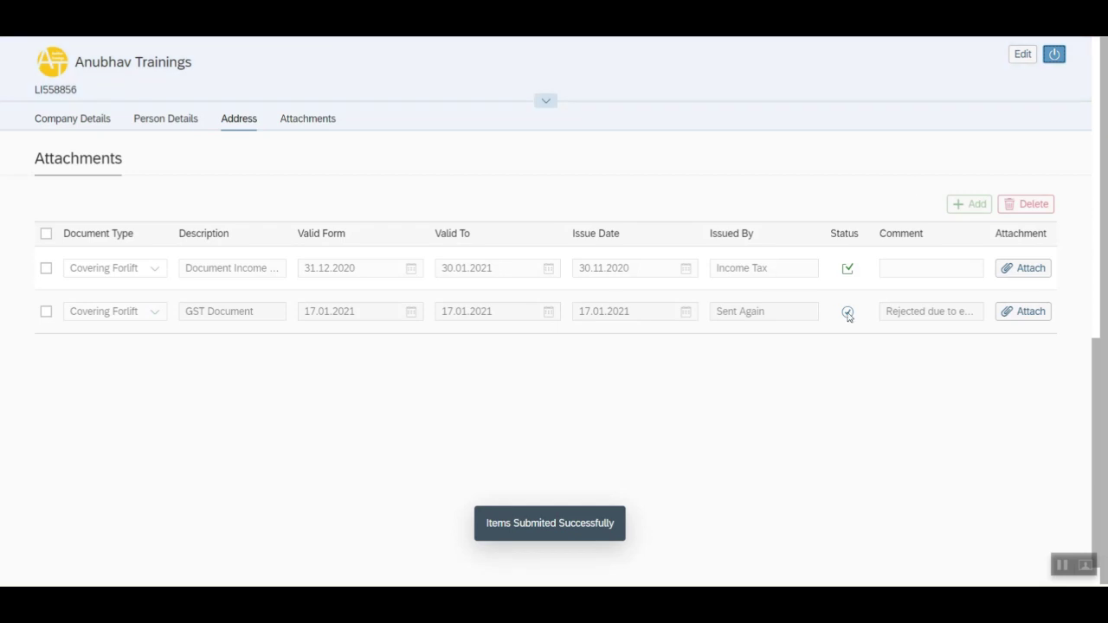
# - Sign back in as admin and submit Approved for the resubmitted Forklift Covering document
pyautogui.click(1054, 55)
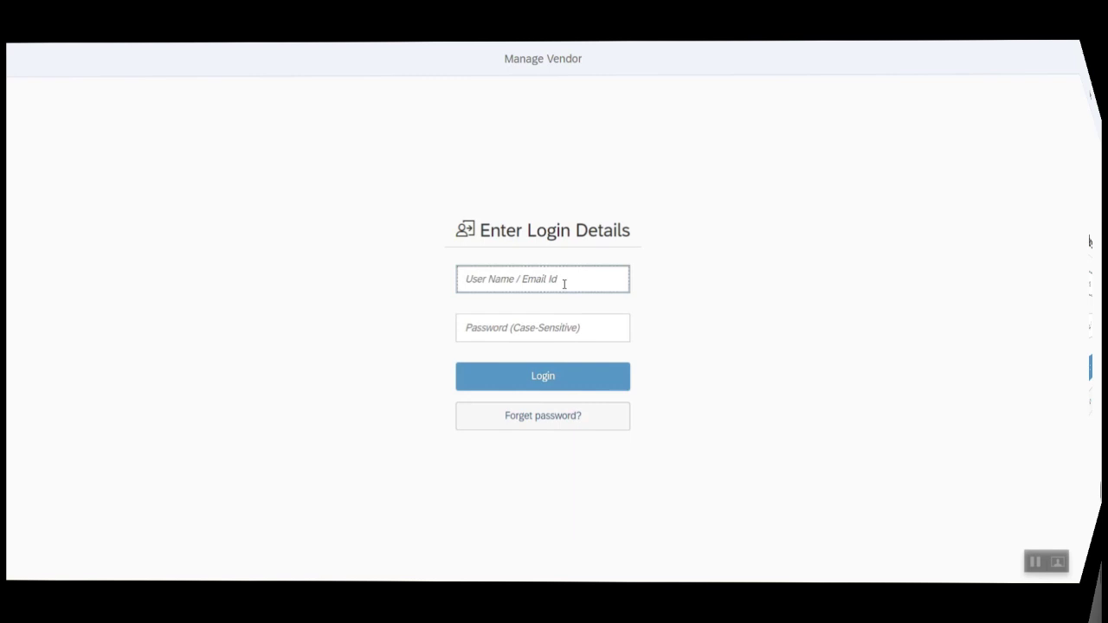
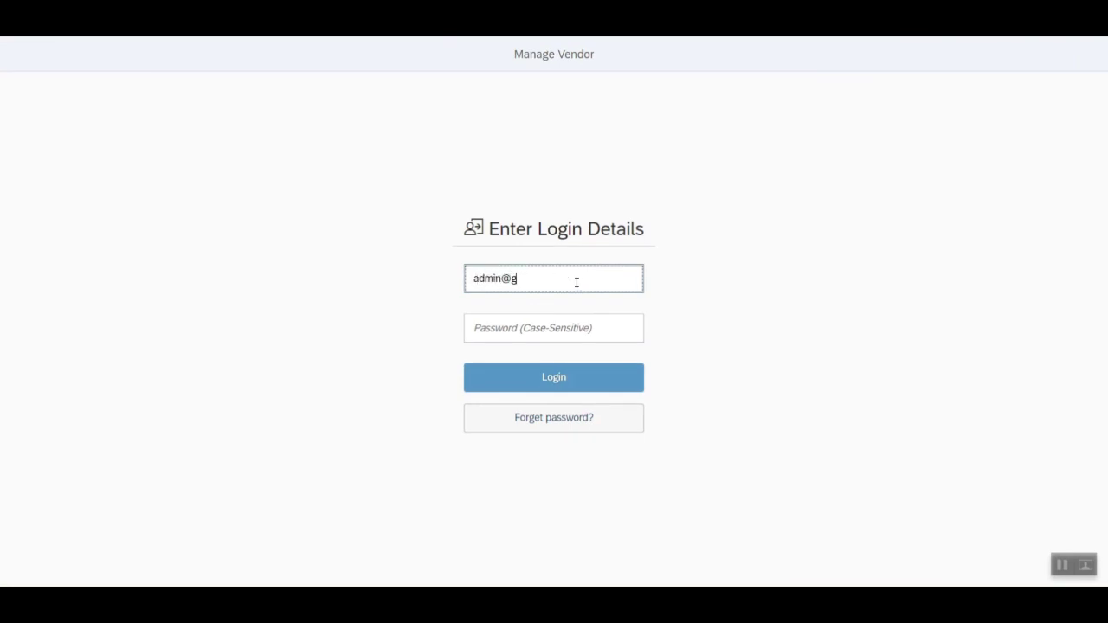
pyautogui.press('Tab')
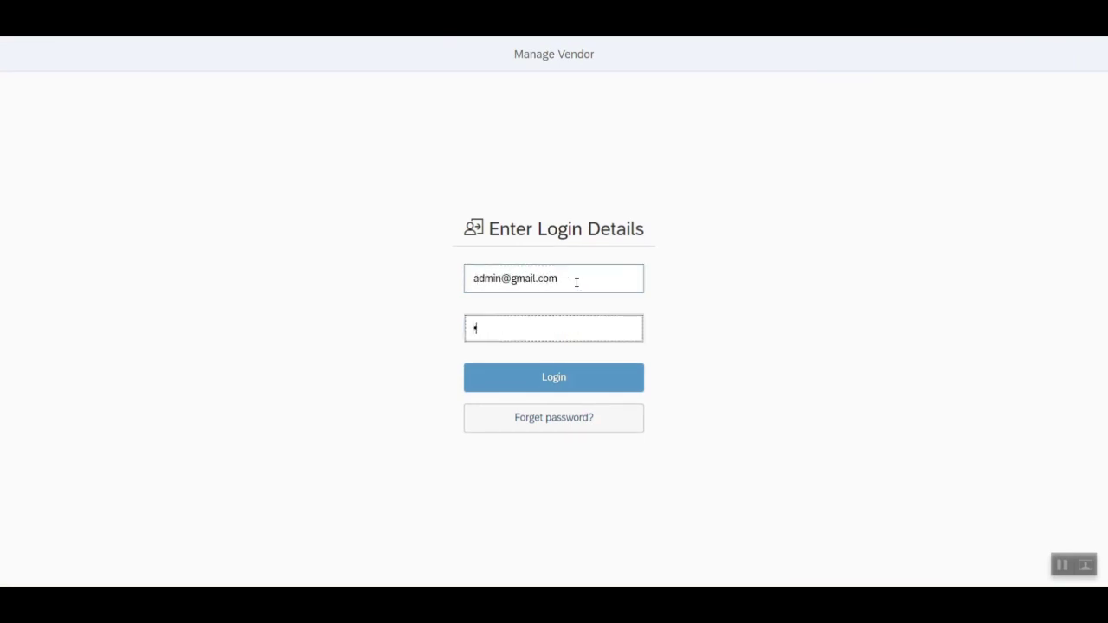
pyautogui.write('123456')
pyautogui.press('Return')
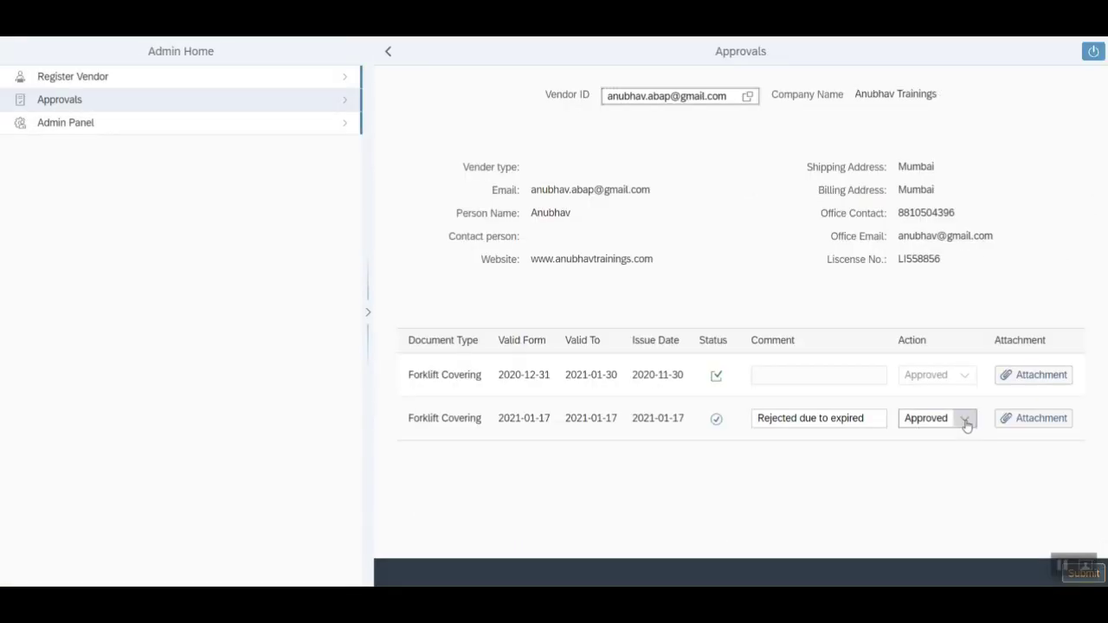
pyautogui.click(1084, 573)
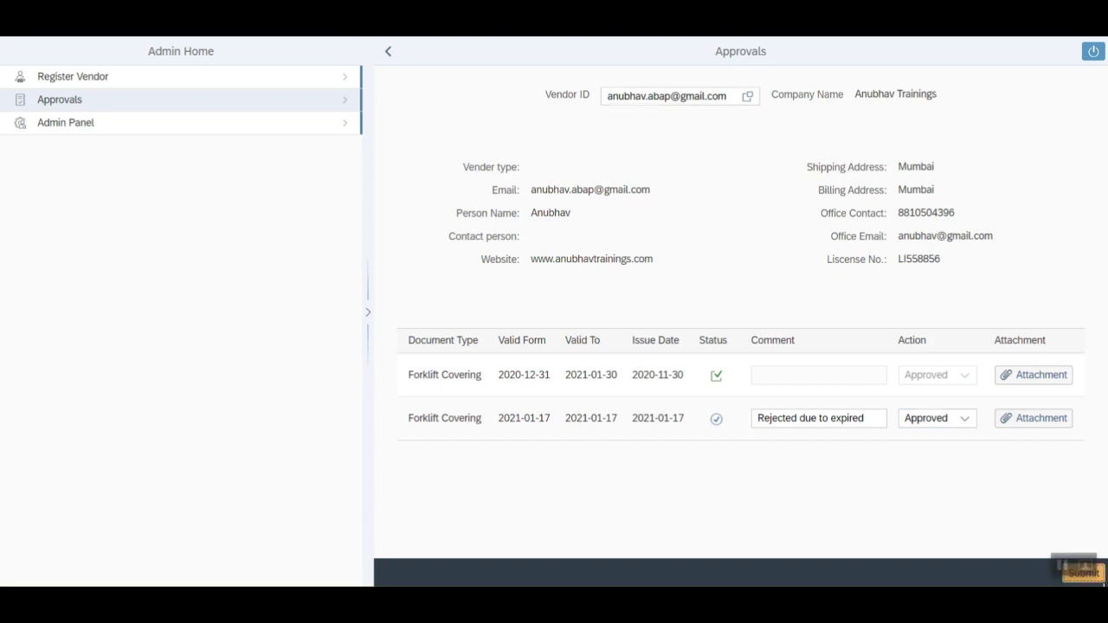